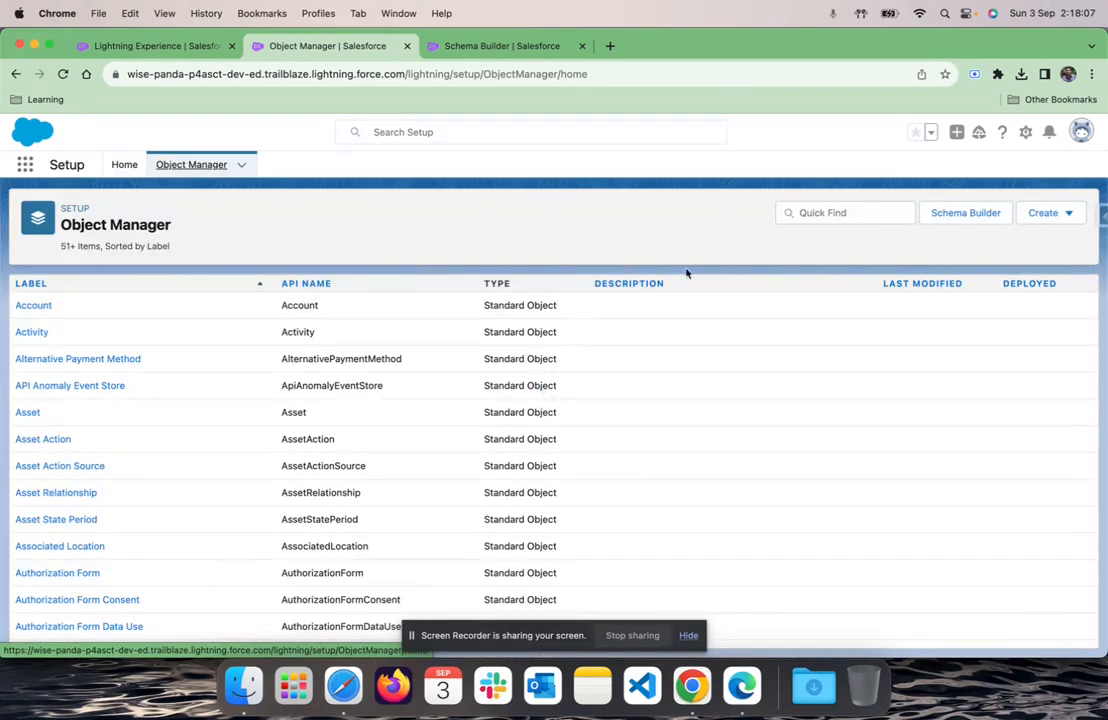
# Start a new custom object with the label Demo and the plural label Demos
pyautogui.click(1069, 222)
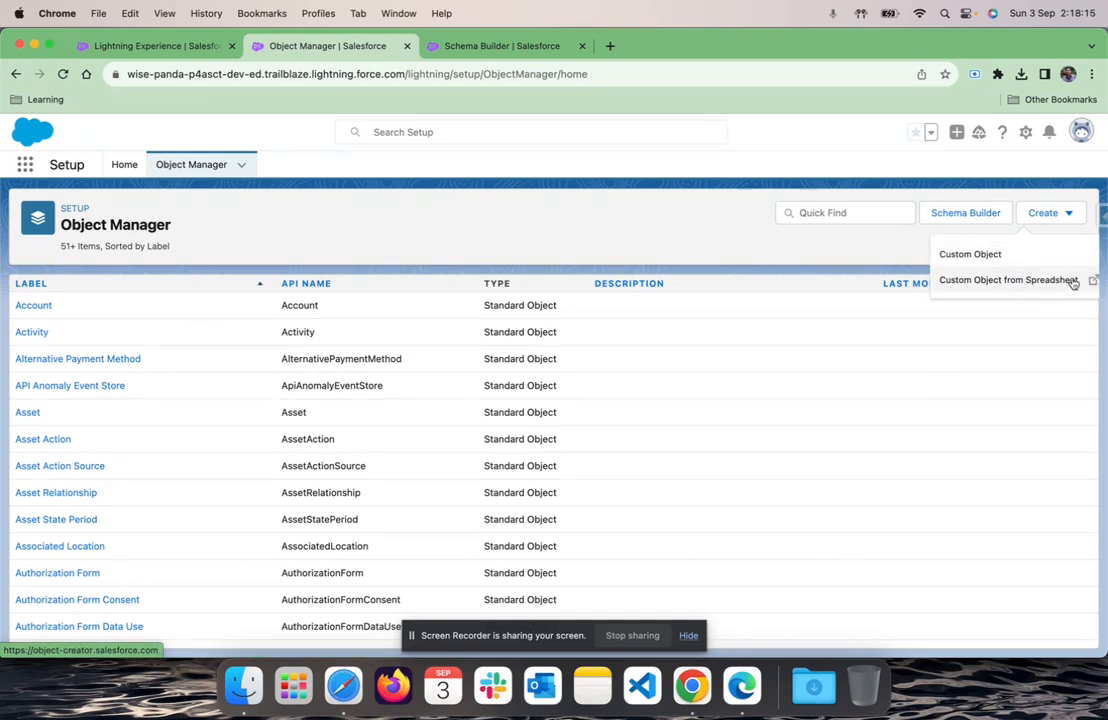
pyautogui.click(979, 253)
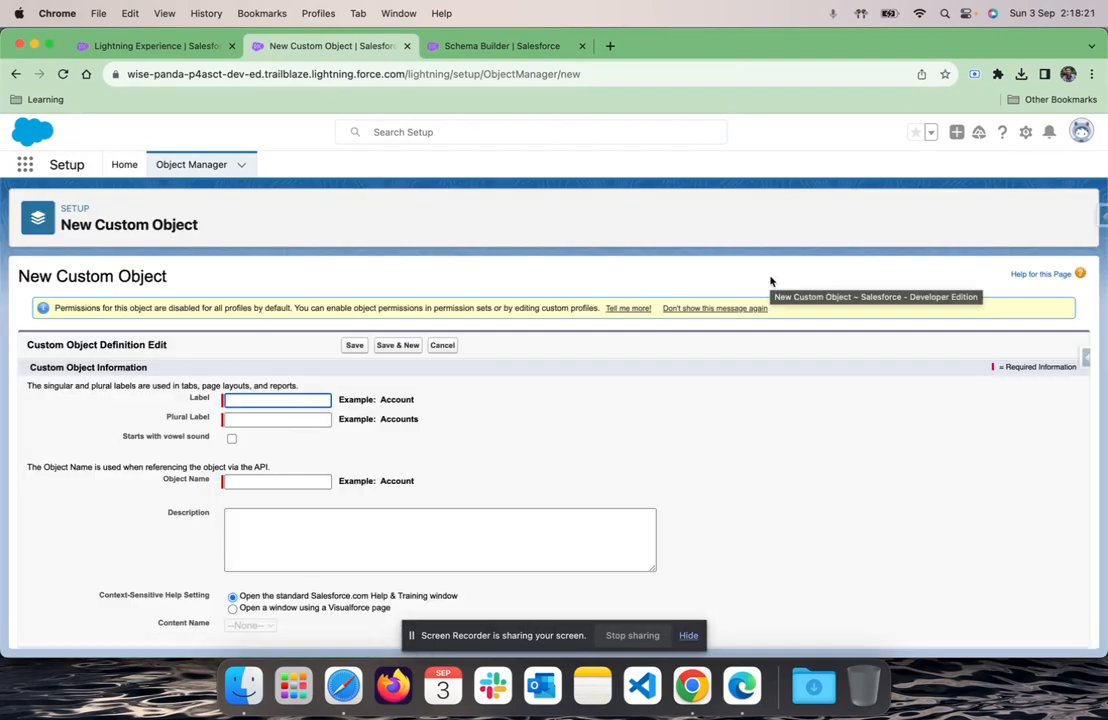
pyautogui.scroll(-1, 732, 329)
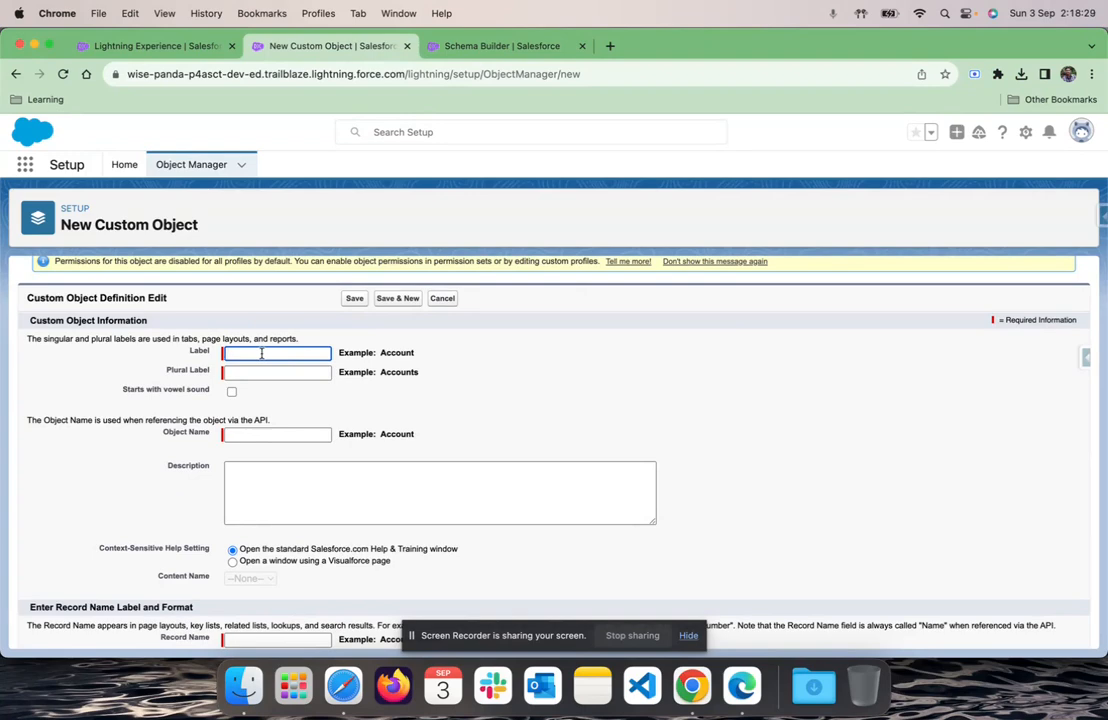
pyautogui.write('Demo')
pyautogui.click(541, 328)
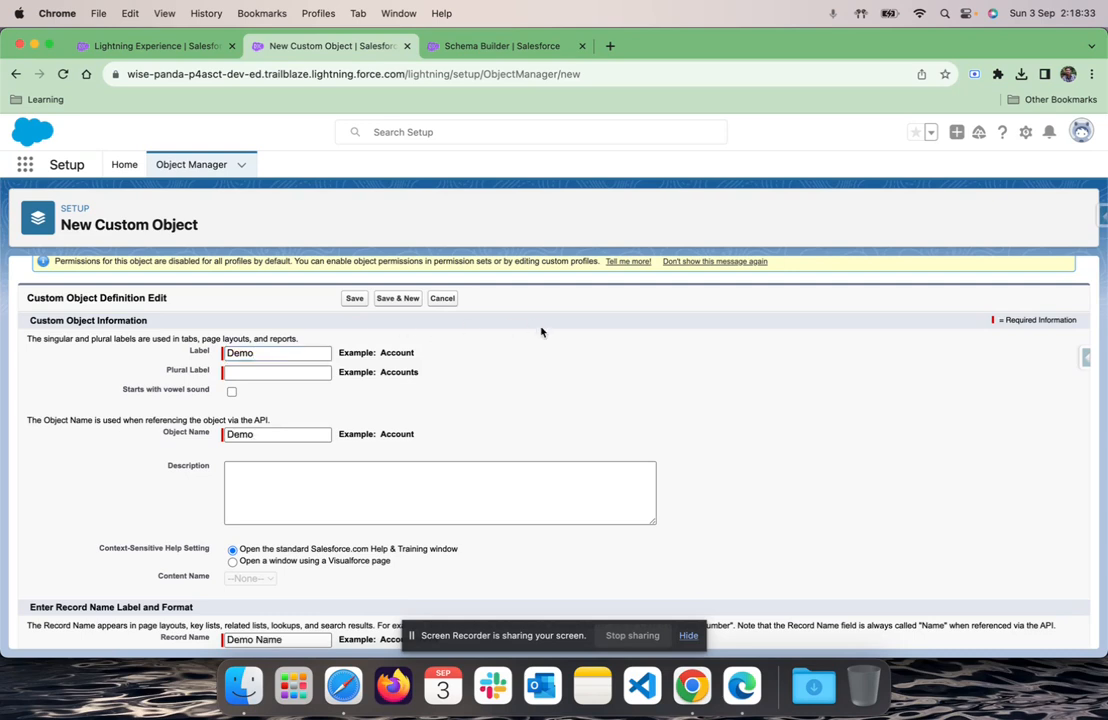
pyautogui.click(225, 371)
pyautogui.write('Demos')
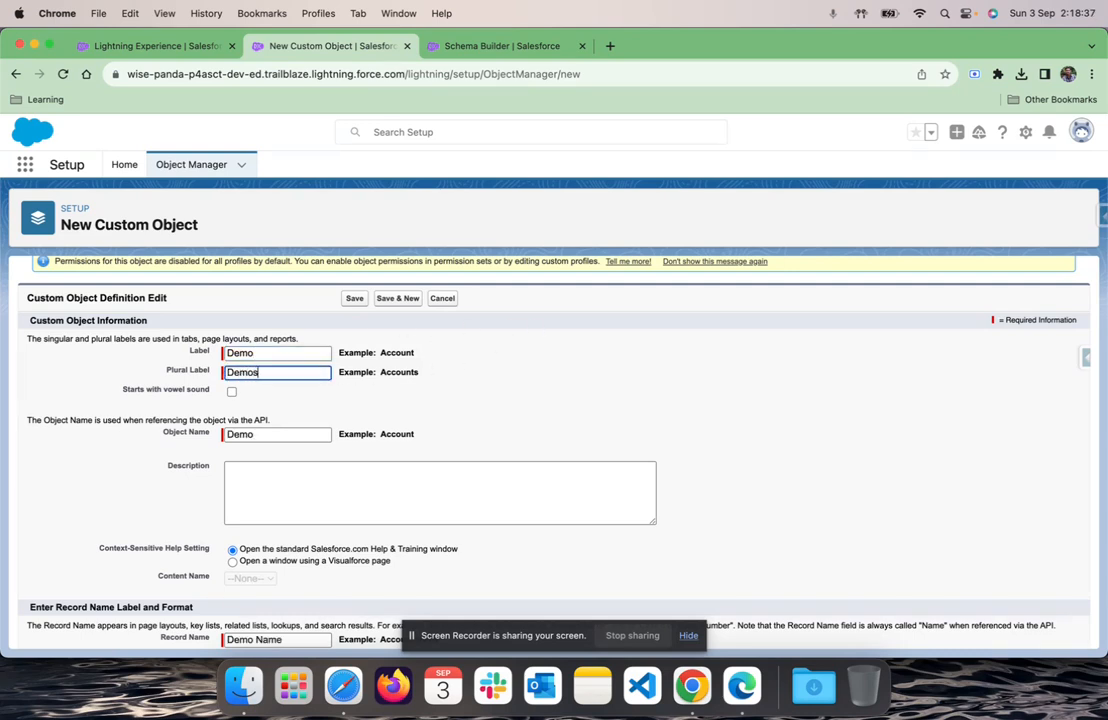
# Enter "This object is for demo" as the custom object's description
pyautogui.scroll(-2, 320, 431)
pyautogui.scroll(-2, 320, 431)
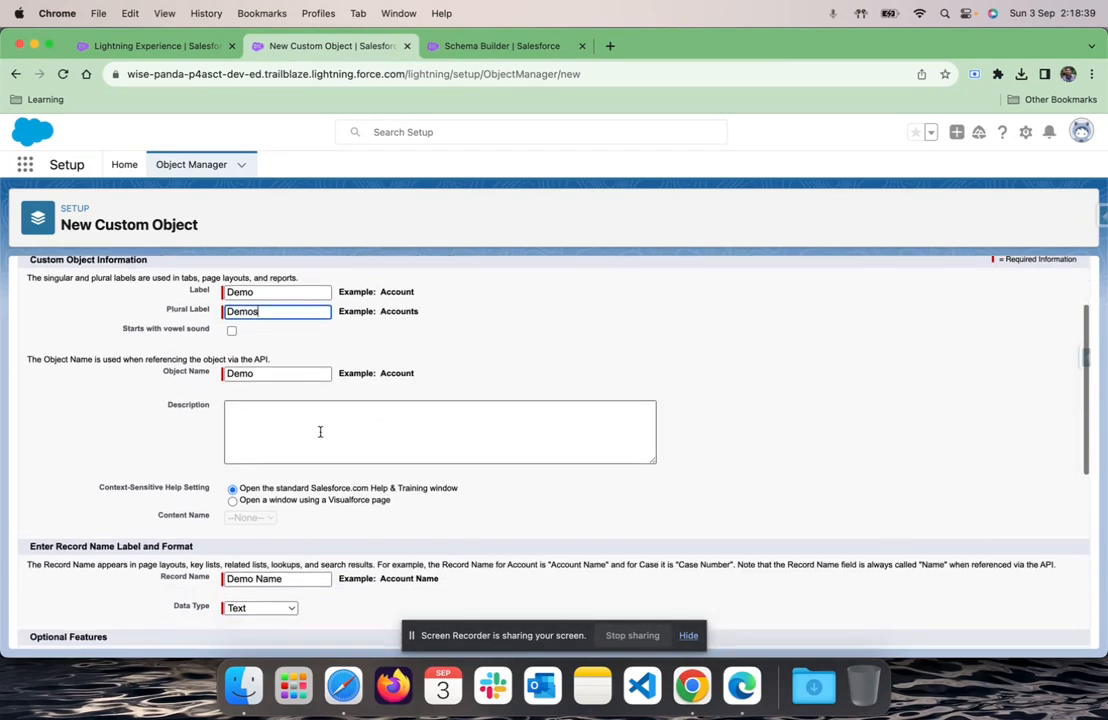
pyautogui.click(307, 414)
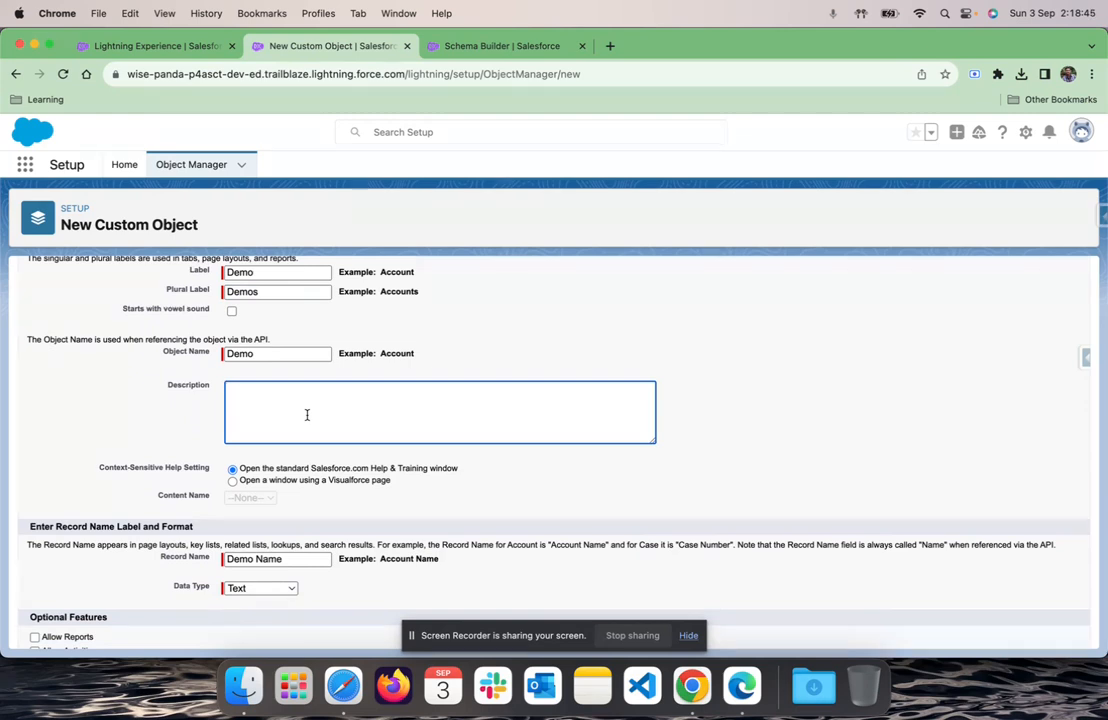
pyautogui.write('This object is for demo')
# Keep Demo Name as the record name and choose Text as its data type
pyautogui.scroll(-2, 330, 438)
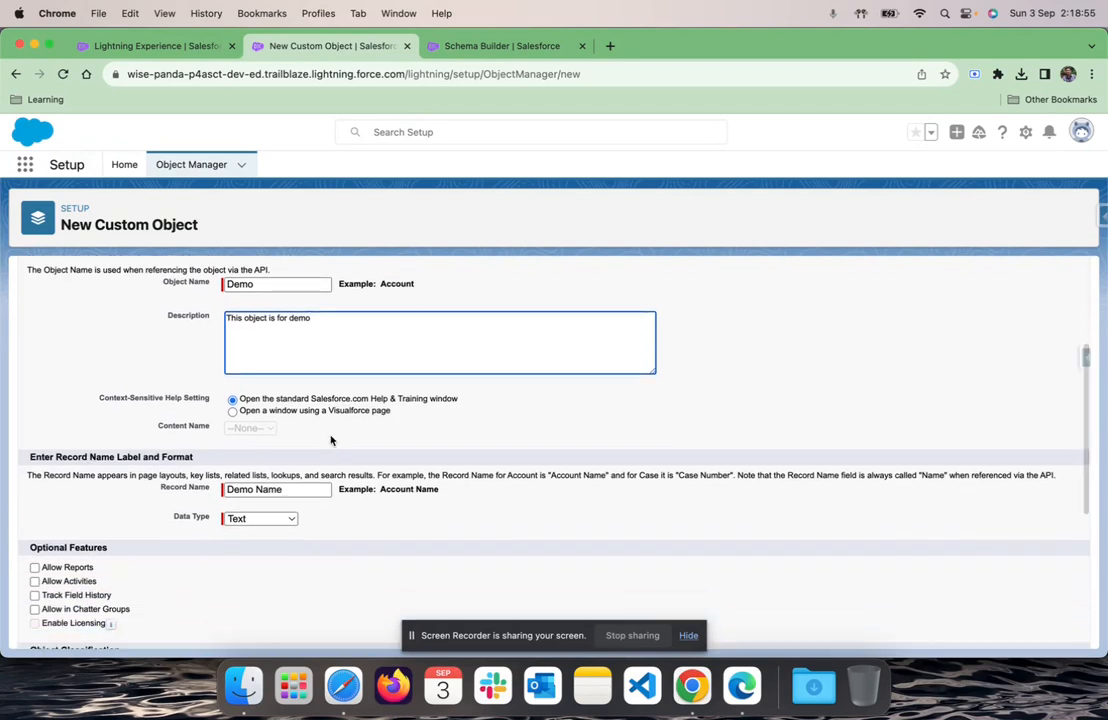
pyautogui.scroll(-2, 330, 438)
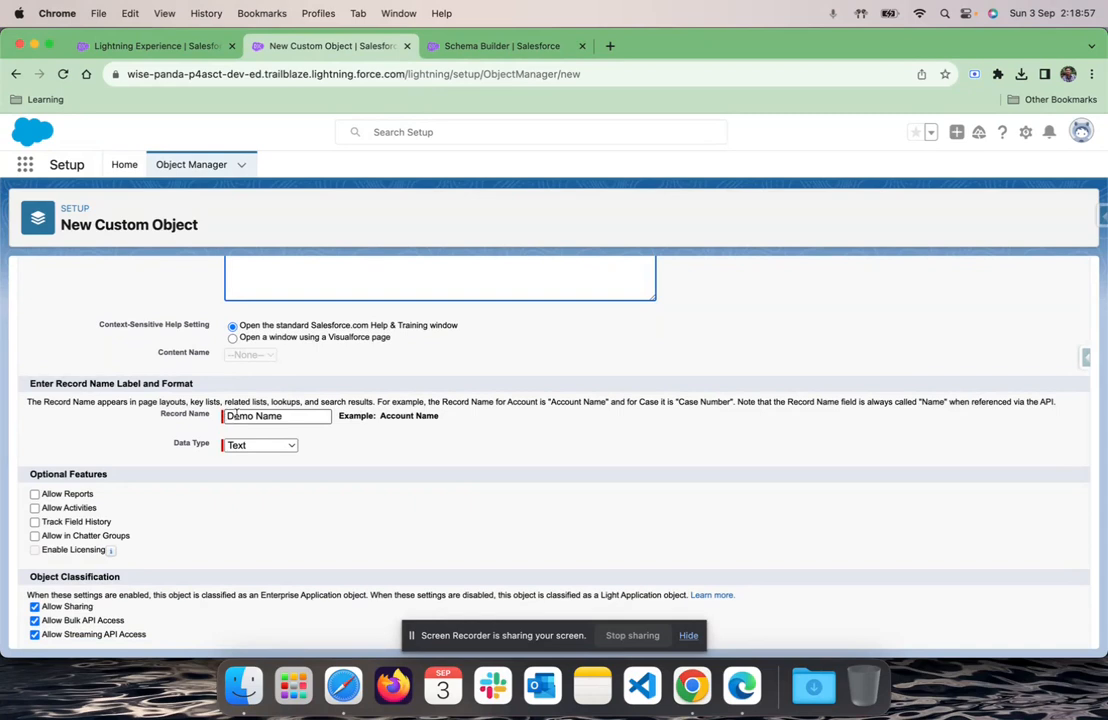
pyautogui.click(287, 415)
pyautogui.click(290, 446)
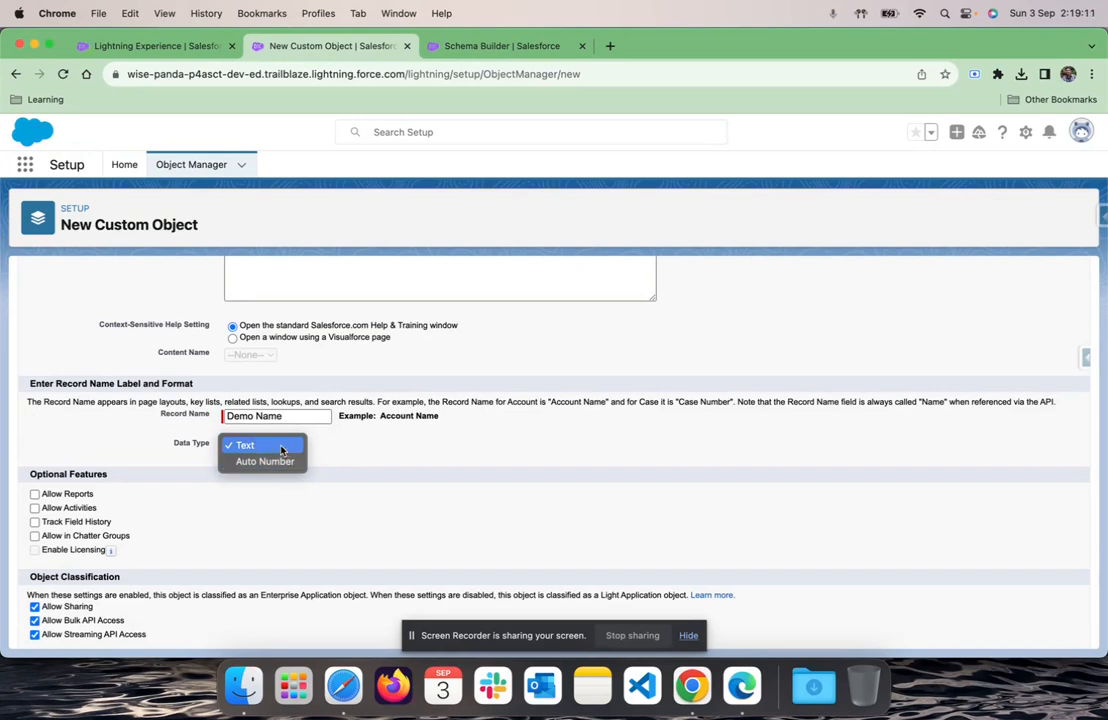
pyautogui.click(281, 450)
# Enable the optional features Allow Reports, Allow Activities, Track Field History and Allow in Chatter Groups
pyautogui.scroll(-3, 368, 448)
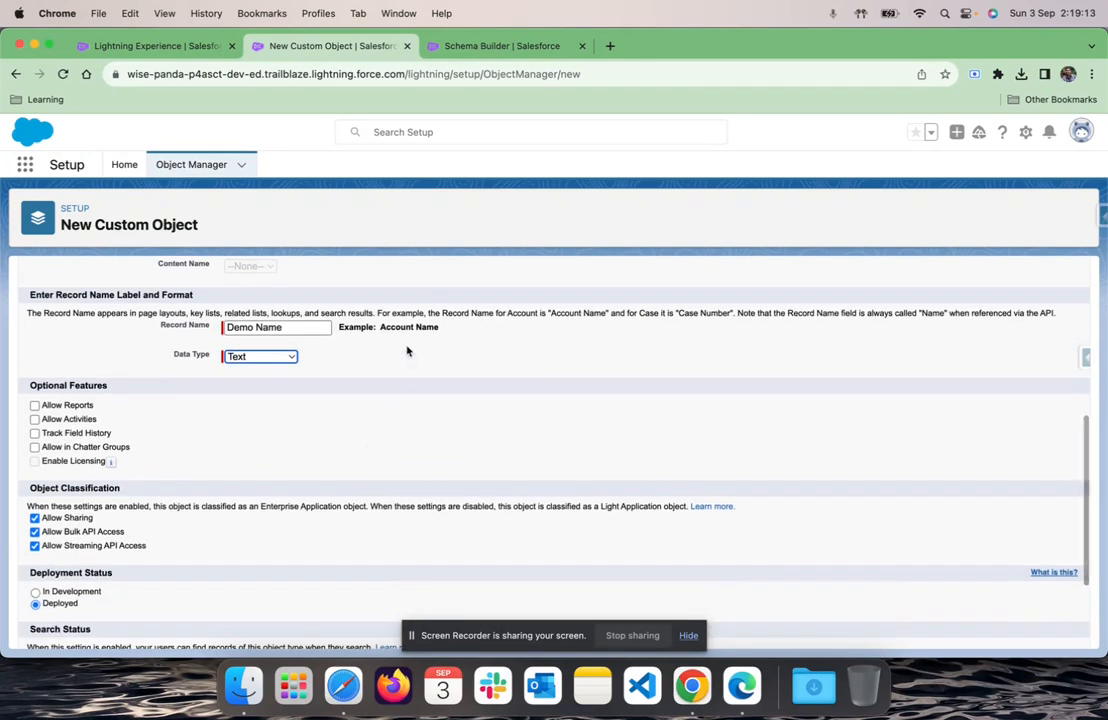
pyautogui.click(35, 405)
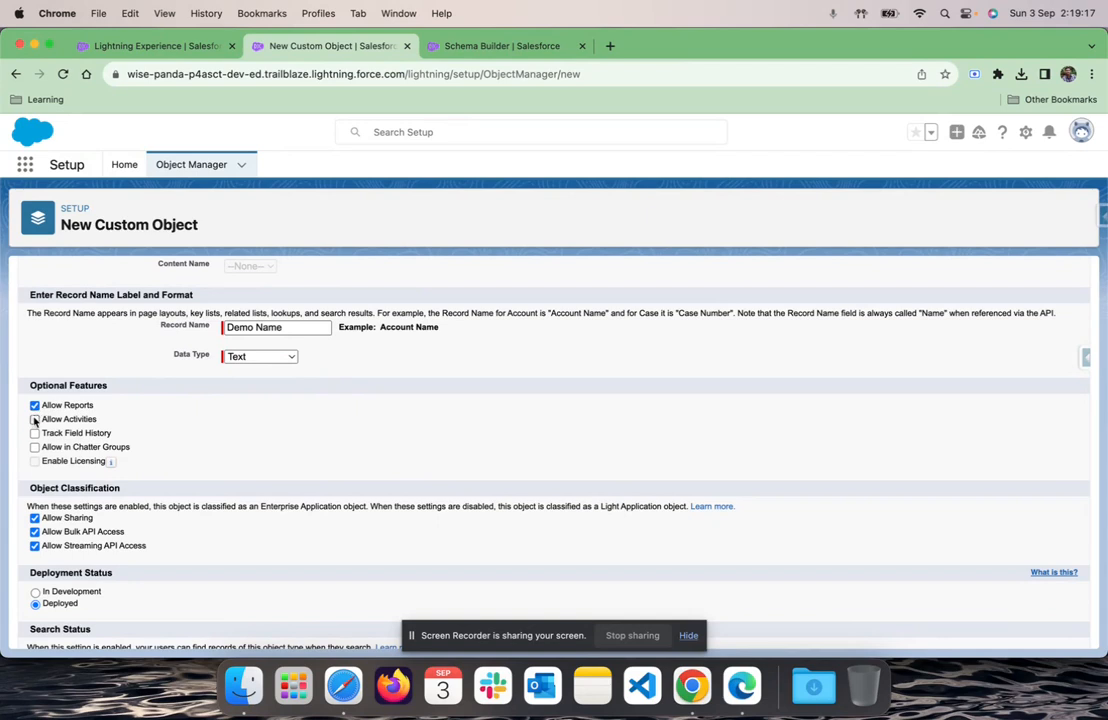
pyautogui.click(35, 420)
pyautogui.click(35, 433)
pyautogui.click(35, 447)
# Enable Allow Search, the Notes and Attachments related list, and launching the New Custom Tab Wizard after saving
pyautogui.scroll(-3, 97, 426)
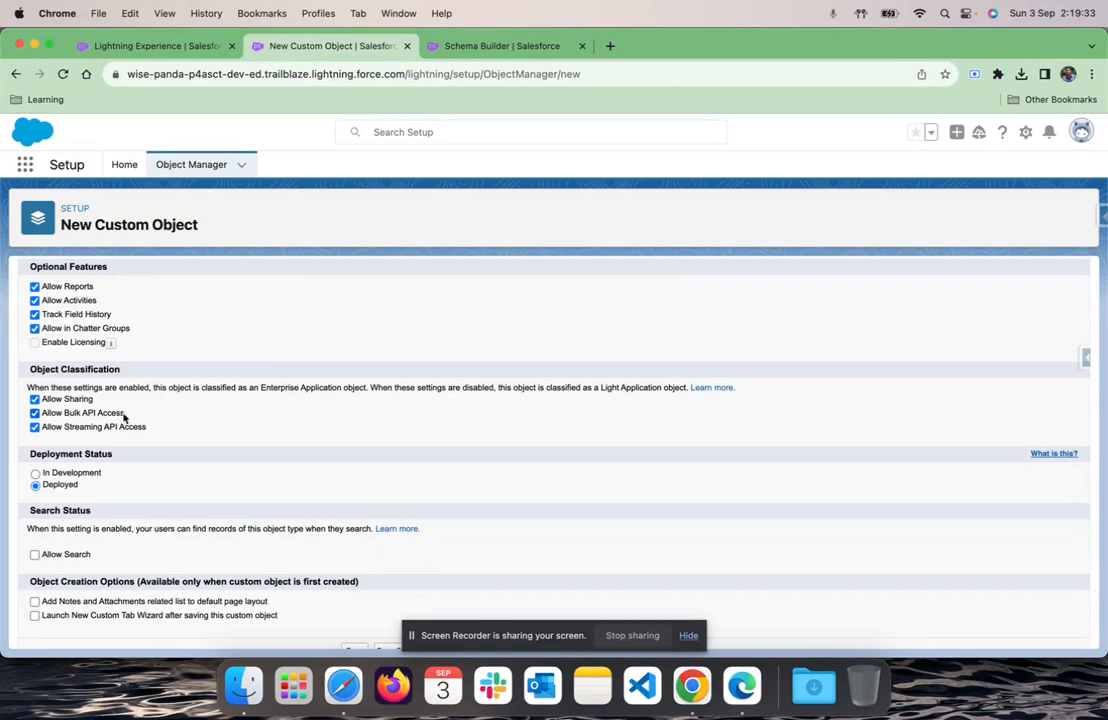
pyautogui.scroll(-1, 240, 427)
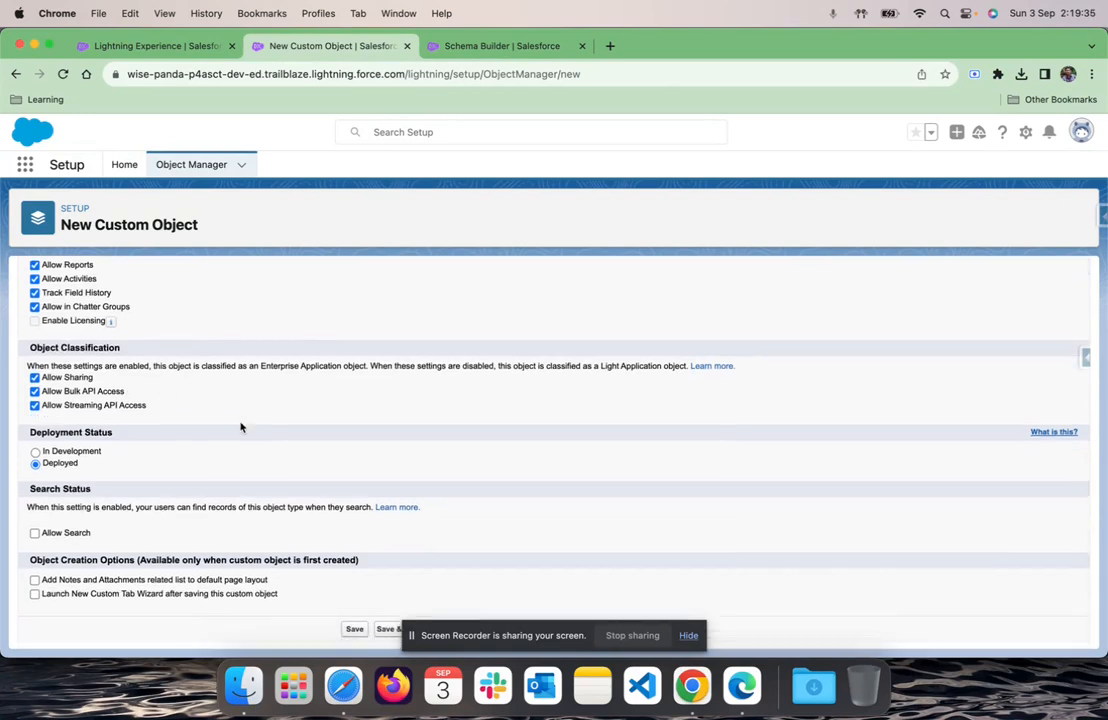
pyautogui.scroll(-1, 240, 427)
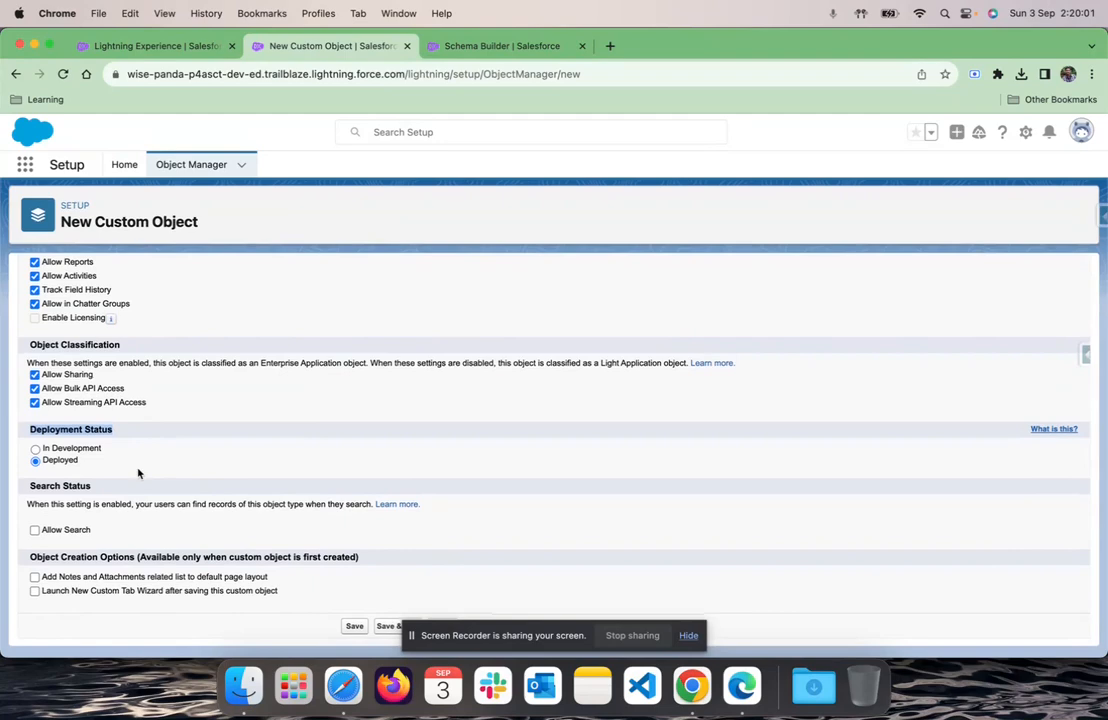
pyautogui.click(38, 533)
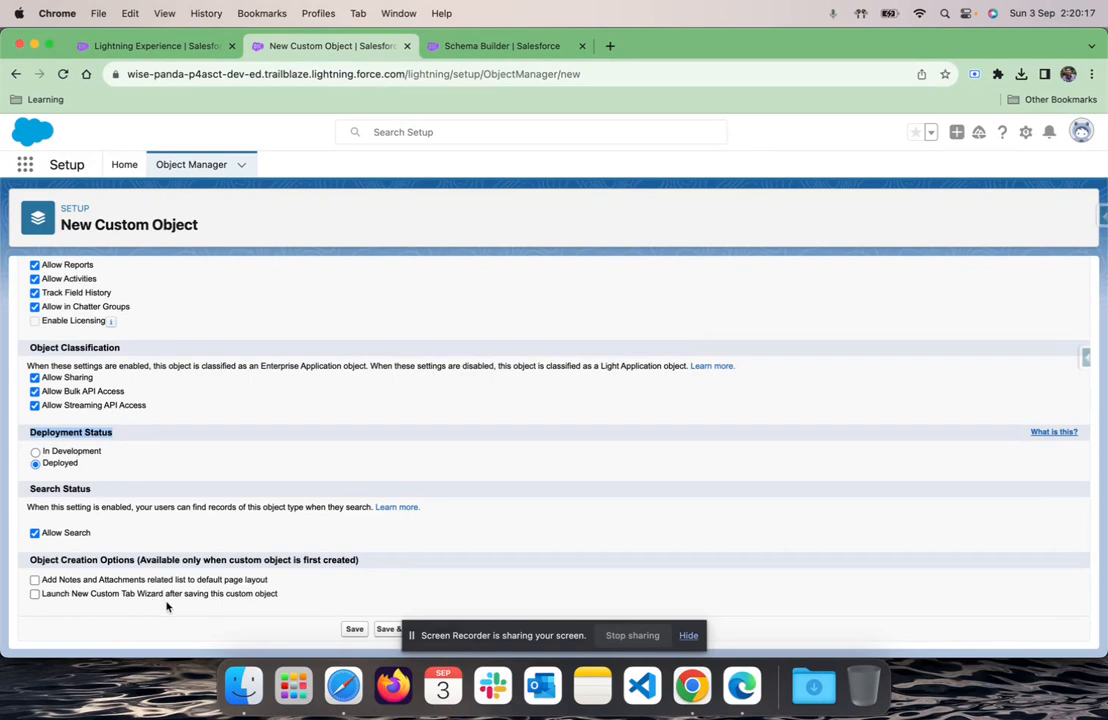
pyautogui.click(35, 581)
pyautogui.click(35, 594)
# Save the Demo custom object
pyautogui.moveTo(473, 636); pyautogui.dragTo(785, 630)
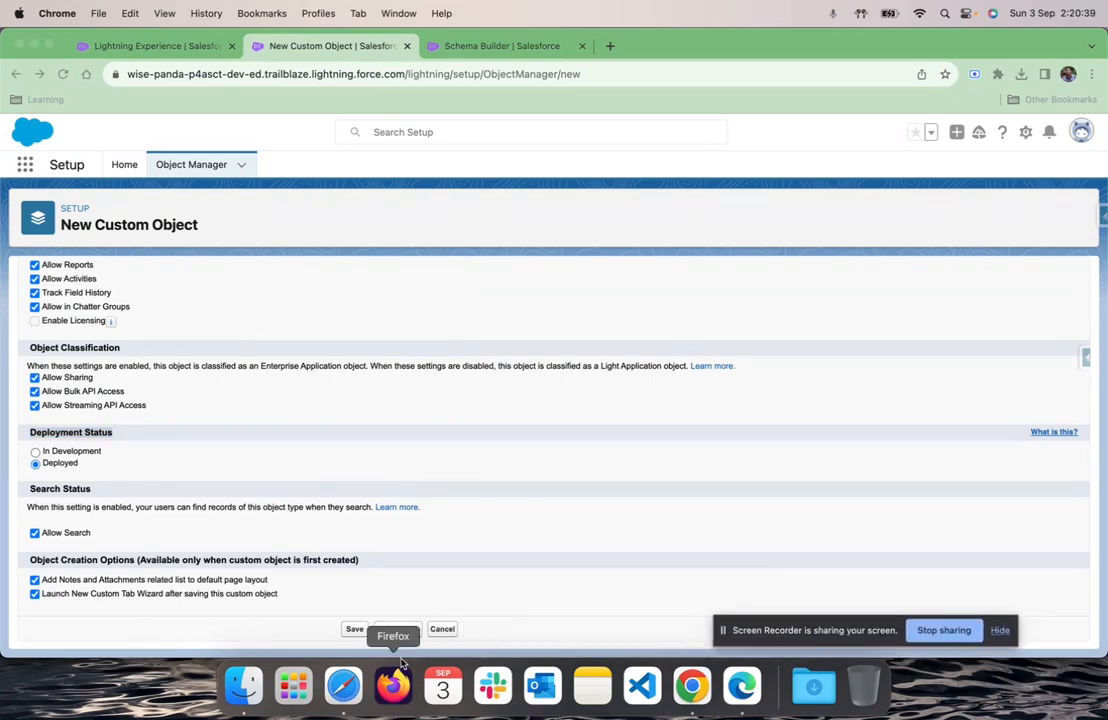
pyautogui.click(356, 632)
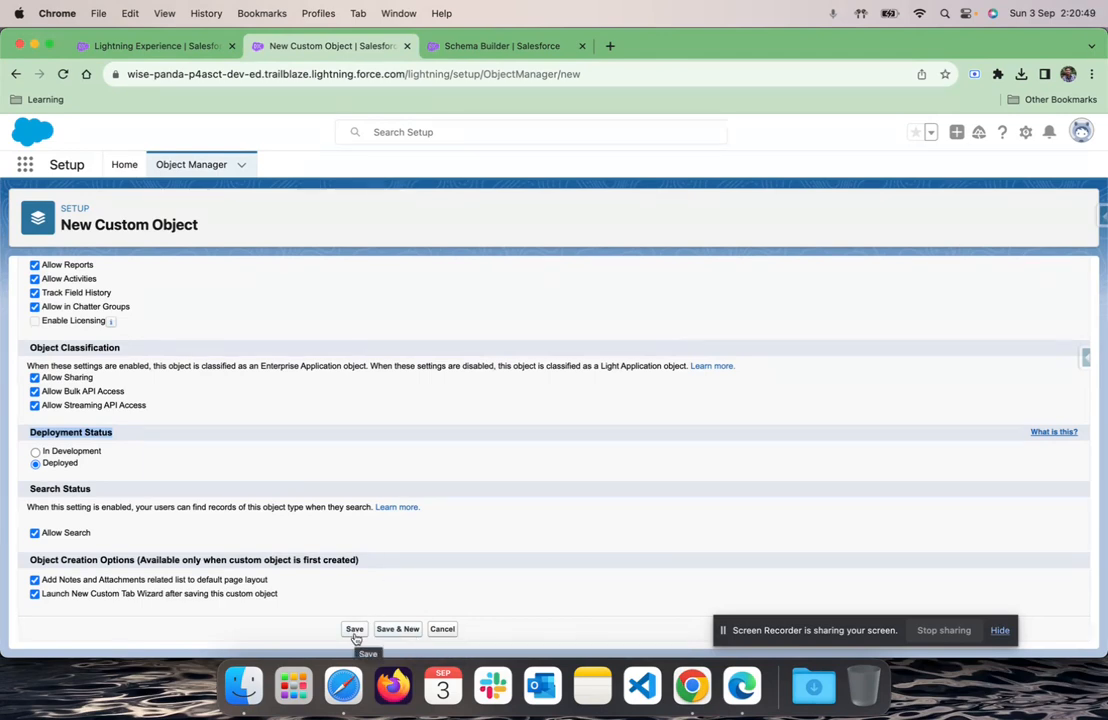
pyautogui.click(358, 631)
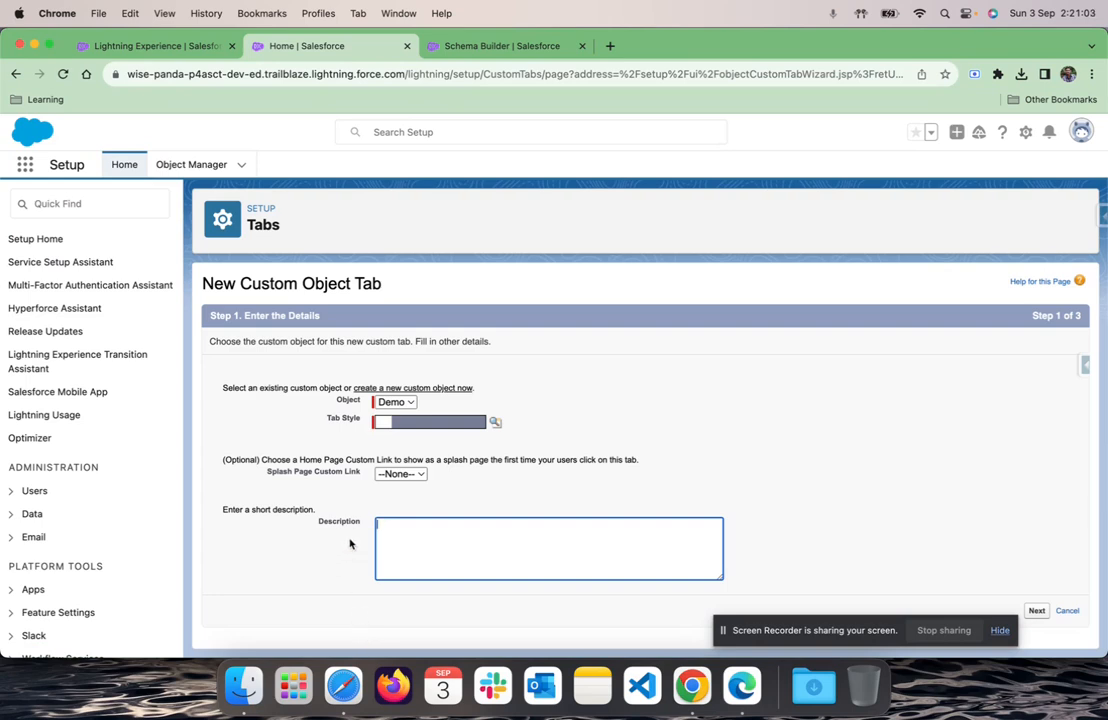
# Choose the Balls tab style for the Demo object's tab, leave the description empty and continue to the profiles step
pyautogui.click(497, 424)
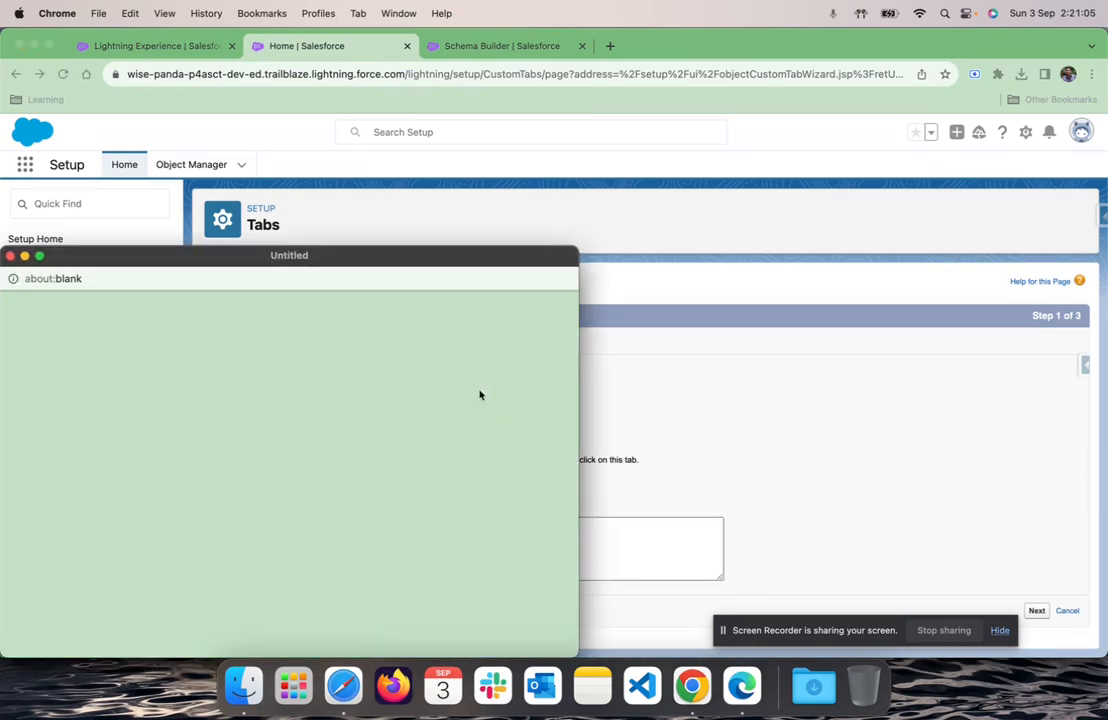
pyautogui.moveTo(420, 260); pyautogui.dragTo(637, 150)
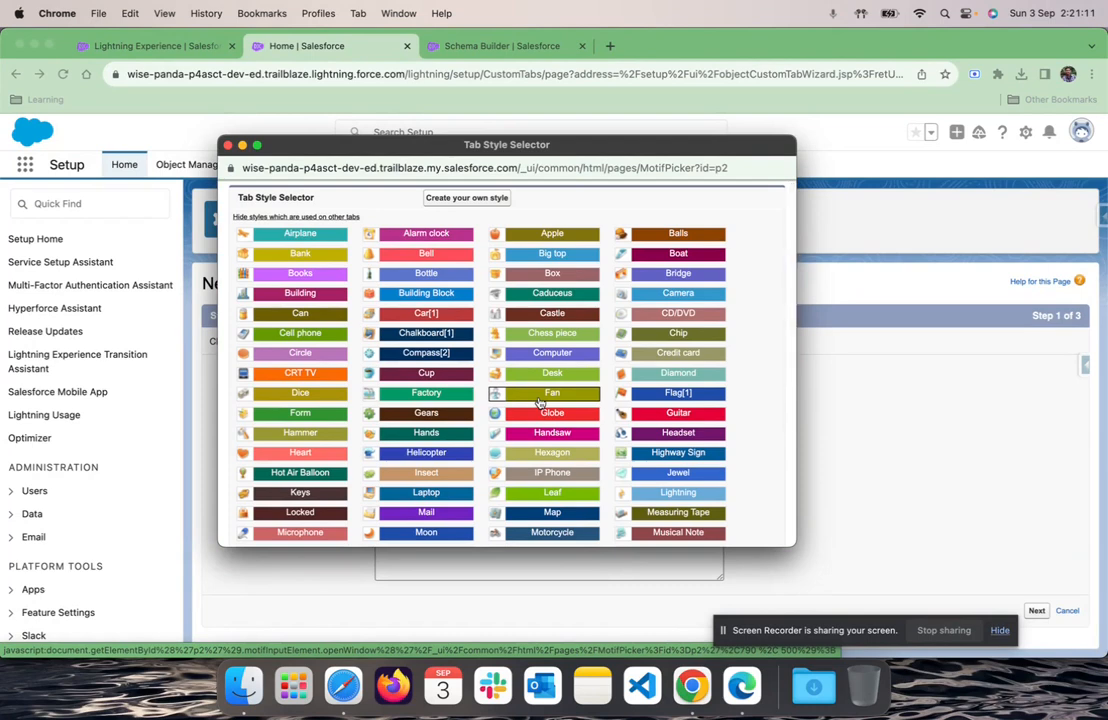
pyautogui.click(678, 233)
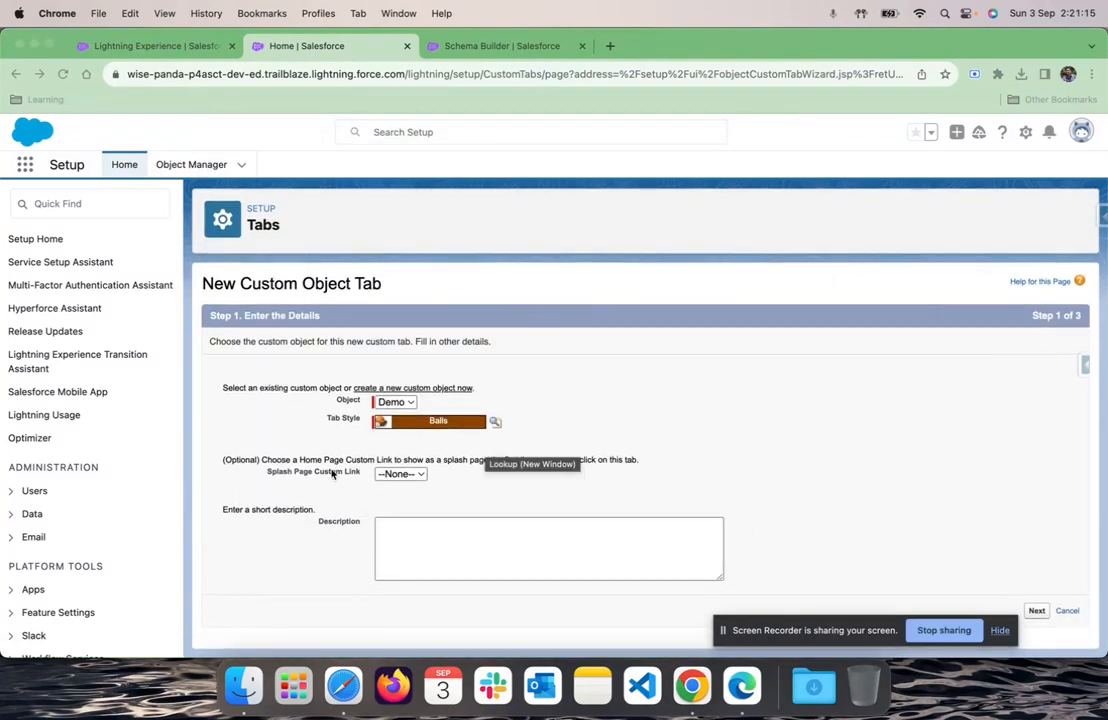
pyautogui.click(400, 534)
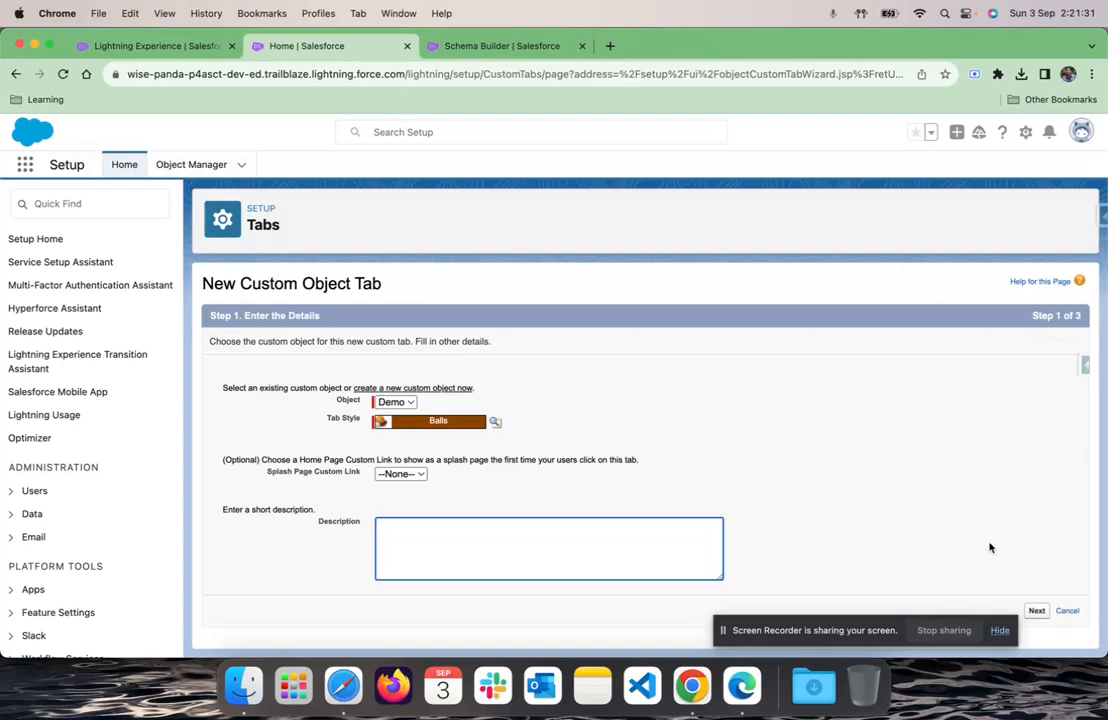
pyautogui.click(1037, 612)
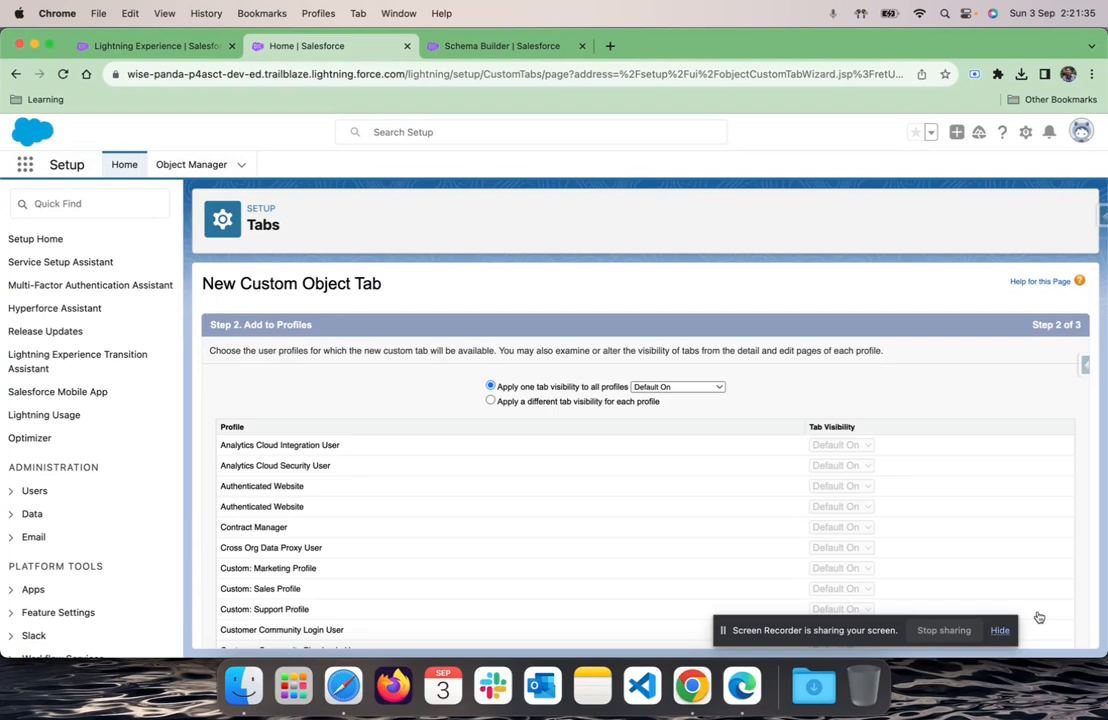
pyautogui.scroll(-1, 846, 428)
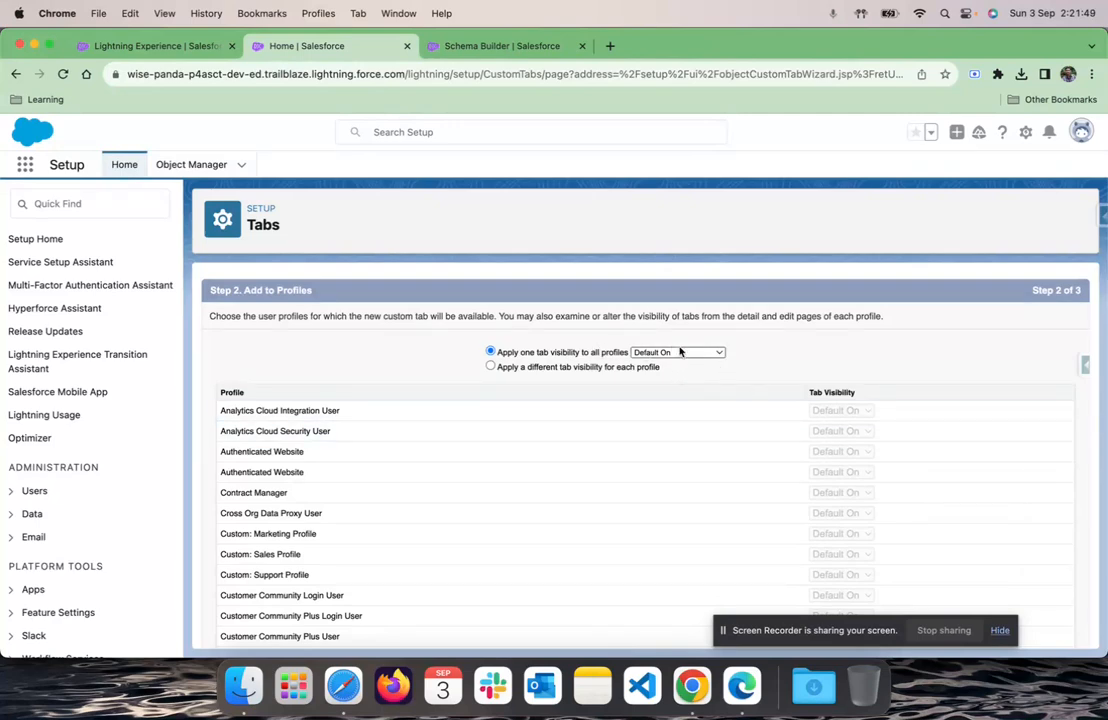
pyautogui.click(494, 364)
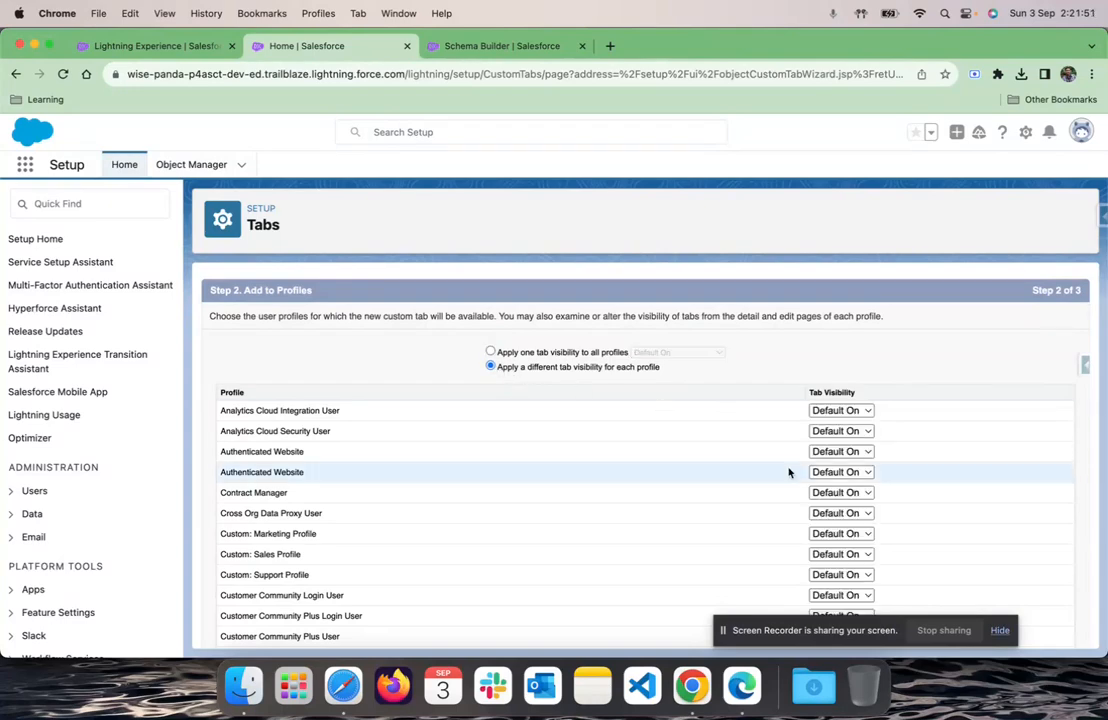
pyautogui.scroll(-3, 665, 533)
pyautogui.scroll(4, 662, 520)
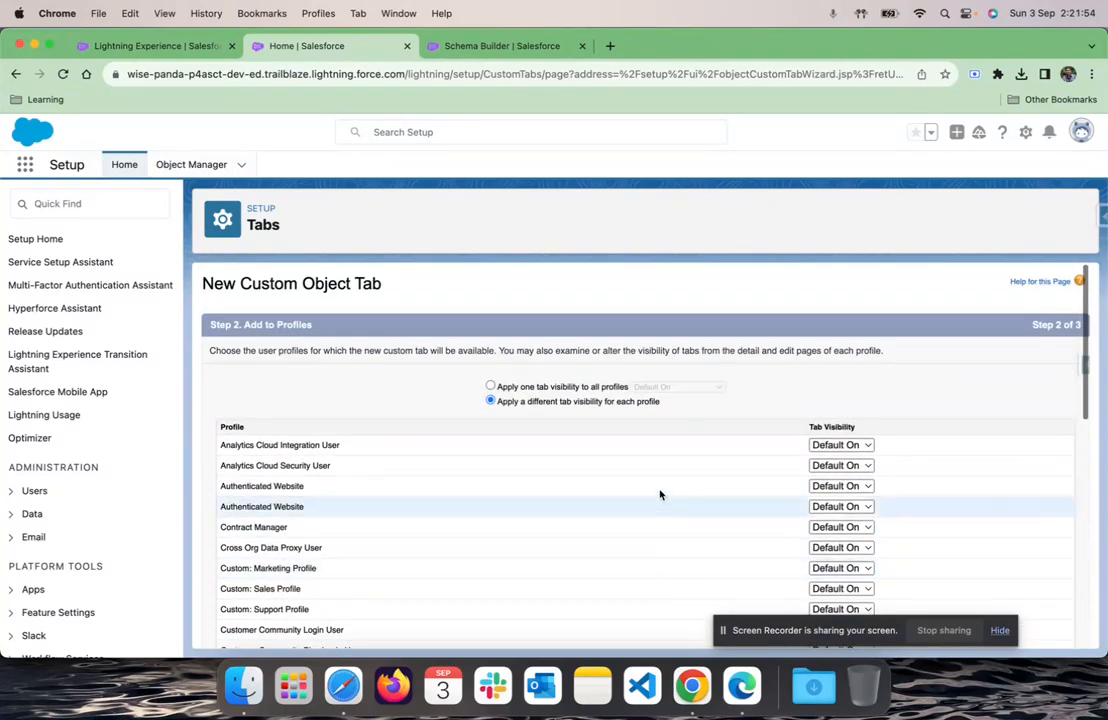
# Apply one Default On tab visibility to all profiles and continue to the custom apps step
pyautogui.click(490, 386)
pyautogui.scroll(-10, 655, 420)
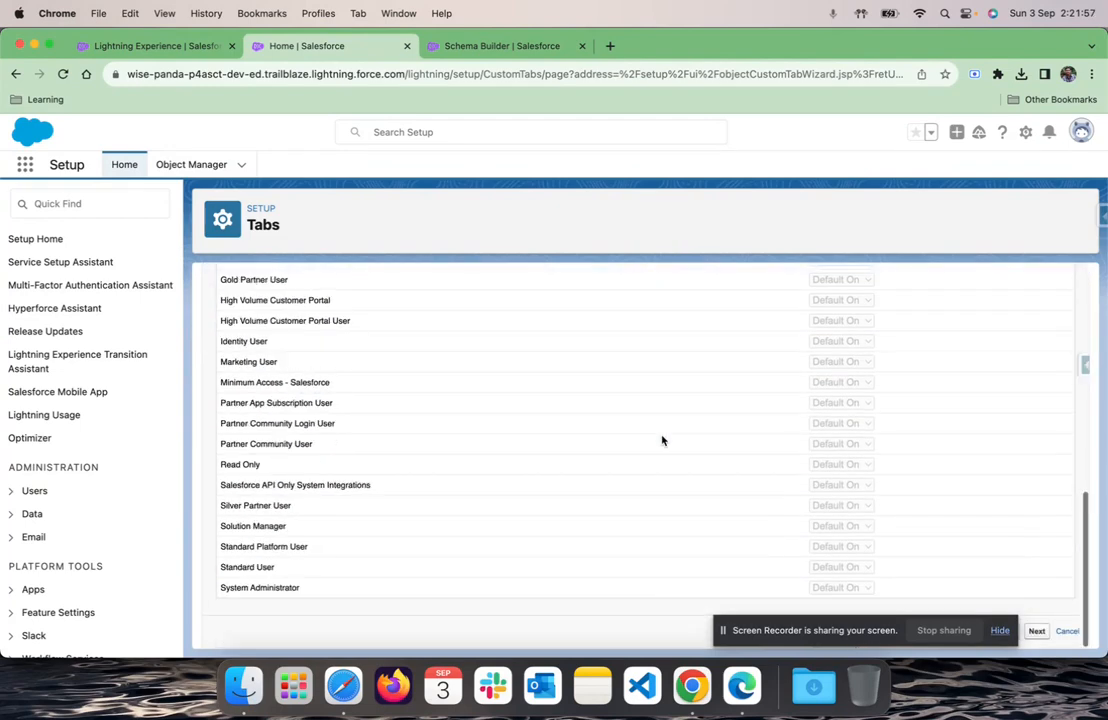
pyautogui.click(1036, 631)
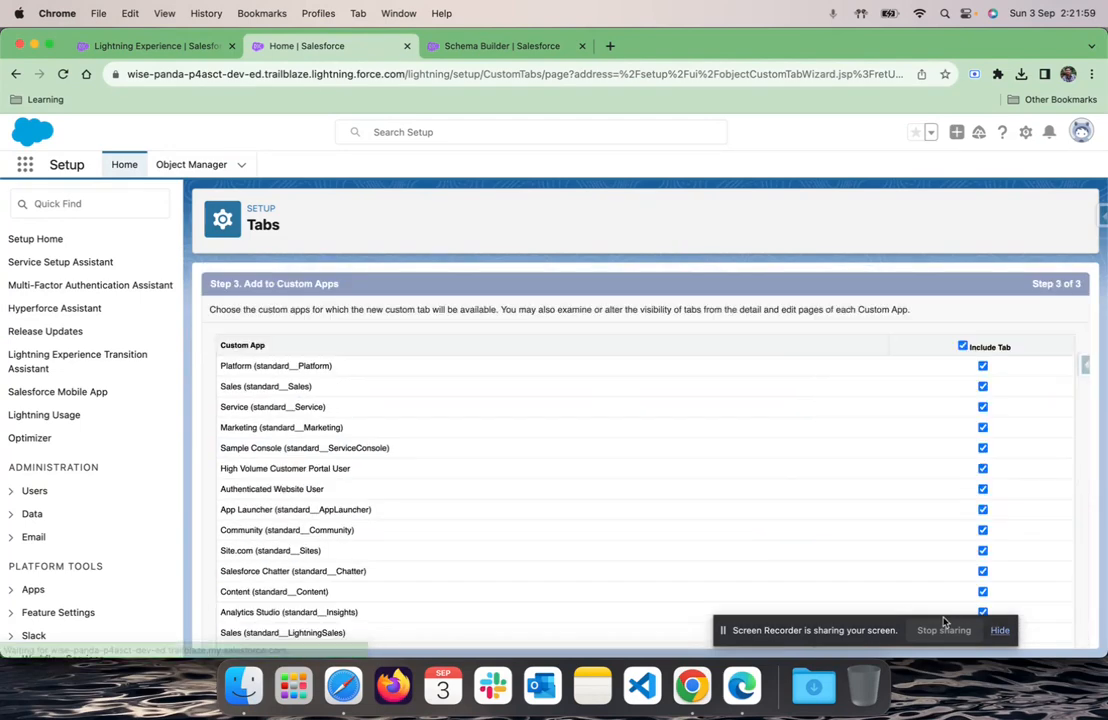
# Clear the Include Tab setting for all custom apps
pyautogui.moveTo(884, 627); pyautogui.dragTo(940, 211)
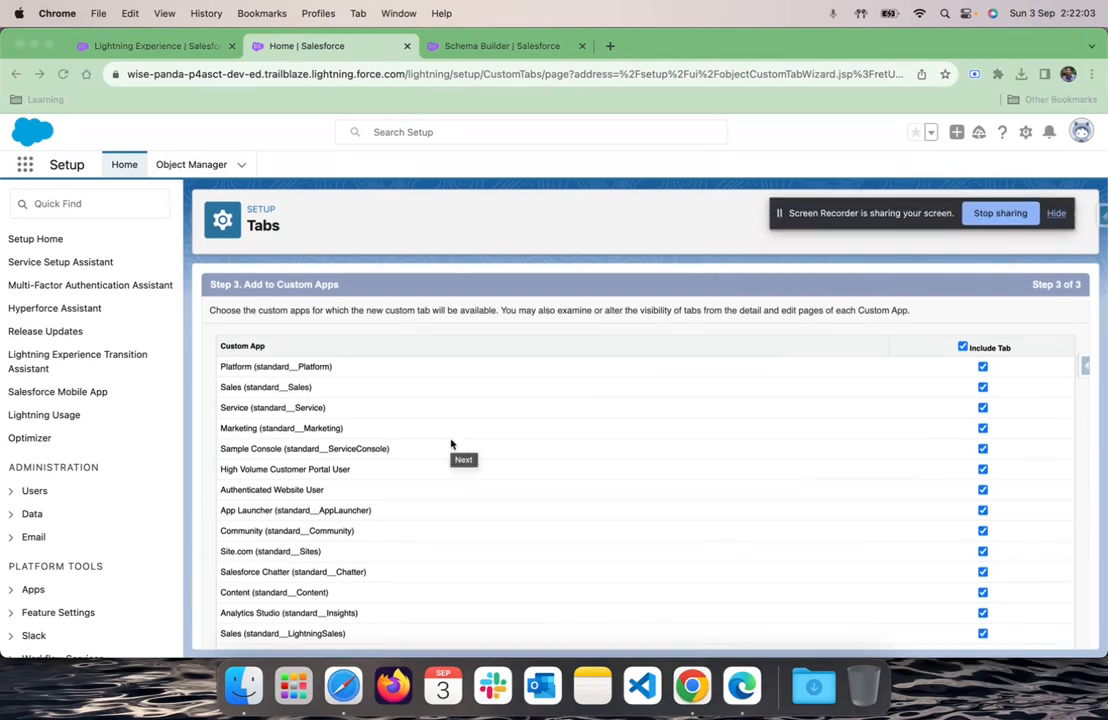
pyautogui.scroll(-1, 451, 444)
pyautogui.scroll(1, 451, 444)
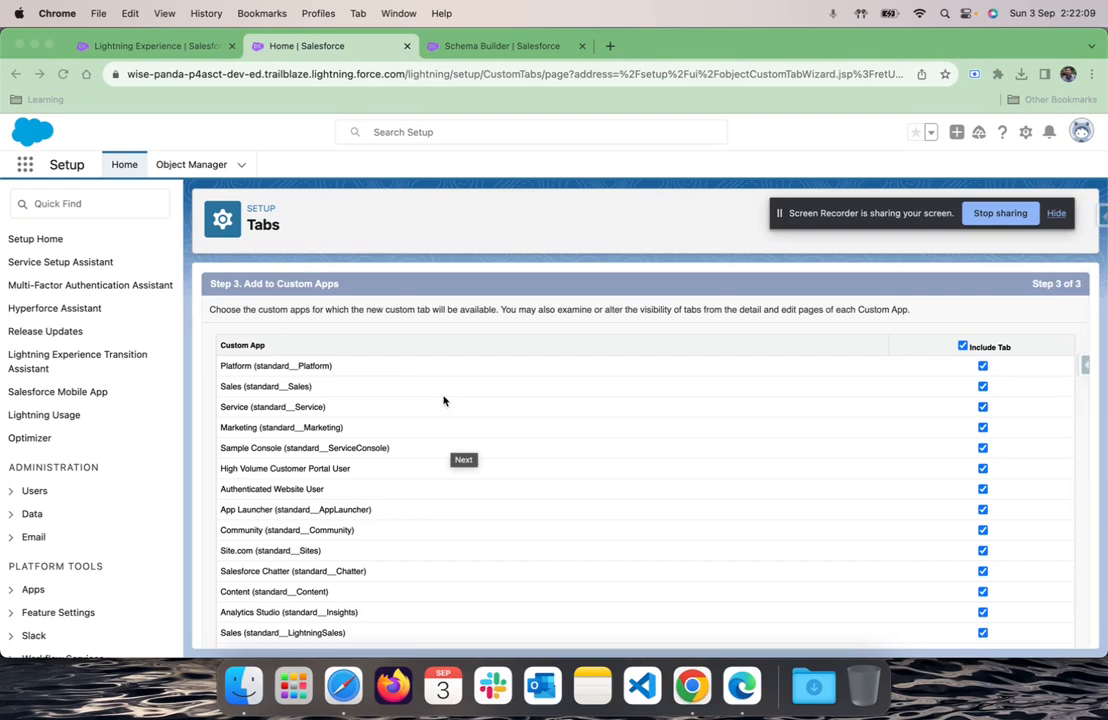
pyautogui.click(963, 347)
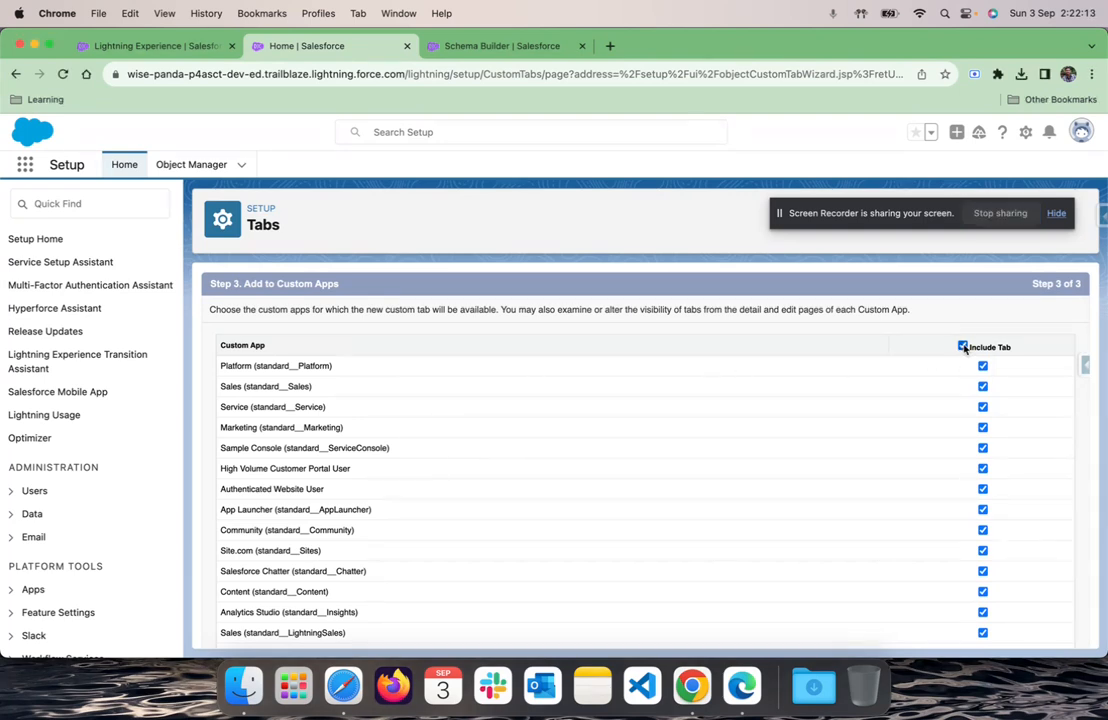
pyautogui.click(963, 347)
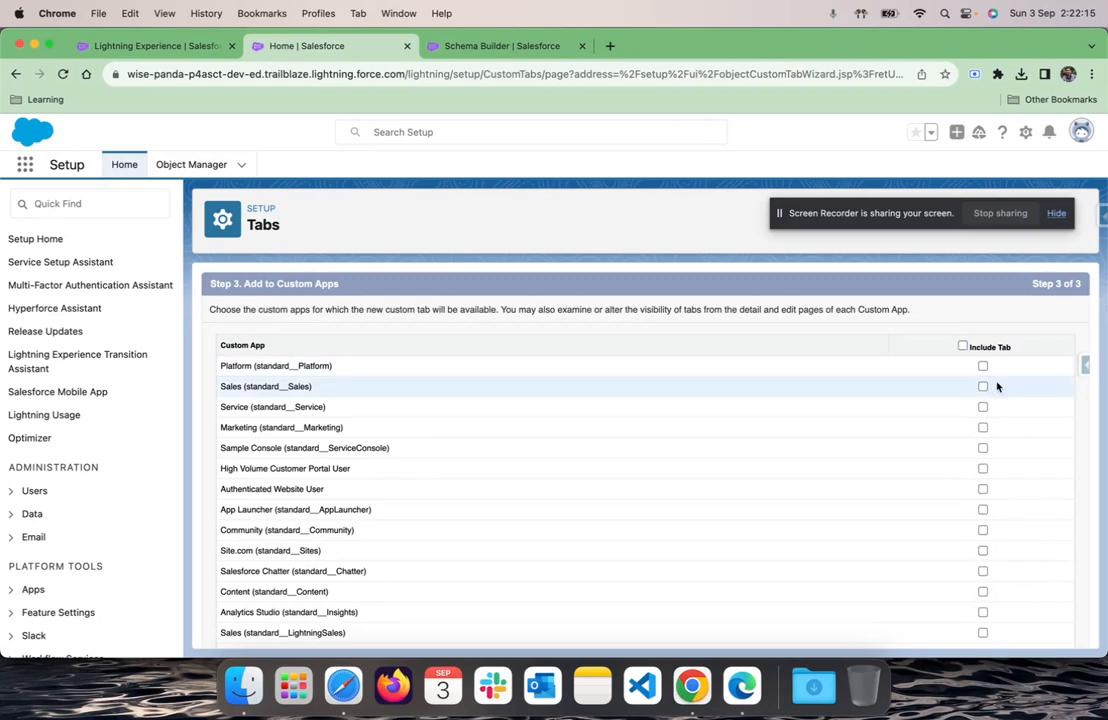
pyautogui.click(963, 347)
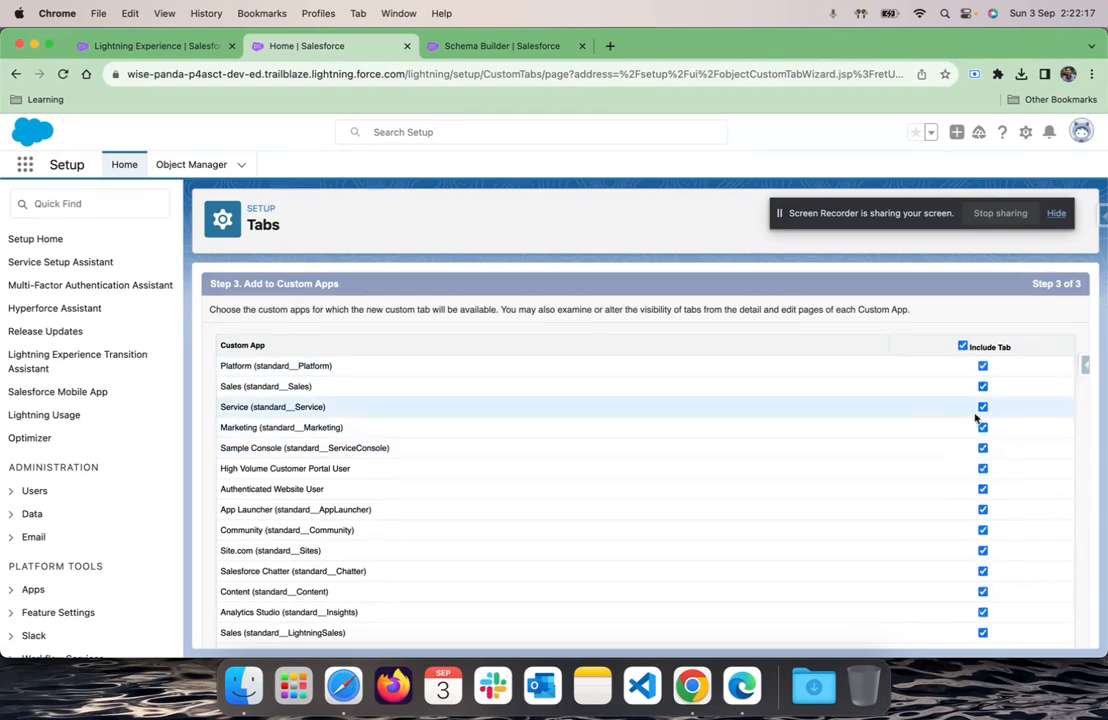
pyautogui.click(963, 347)
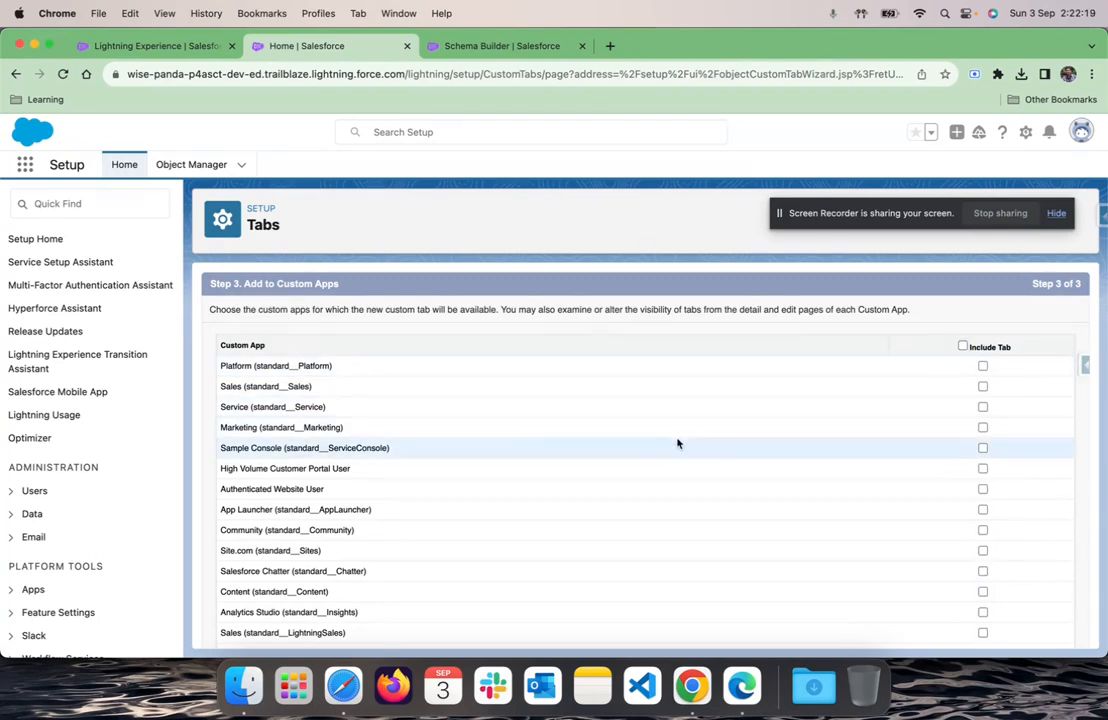
# Include the Demo tab in the Sales (standard__Sales) app and save the custom tab
pyautogui.click(983, 387)
pyautogui.scroll(-5, 830, 425)
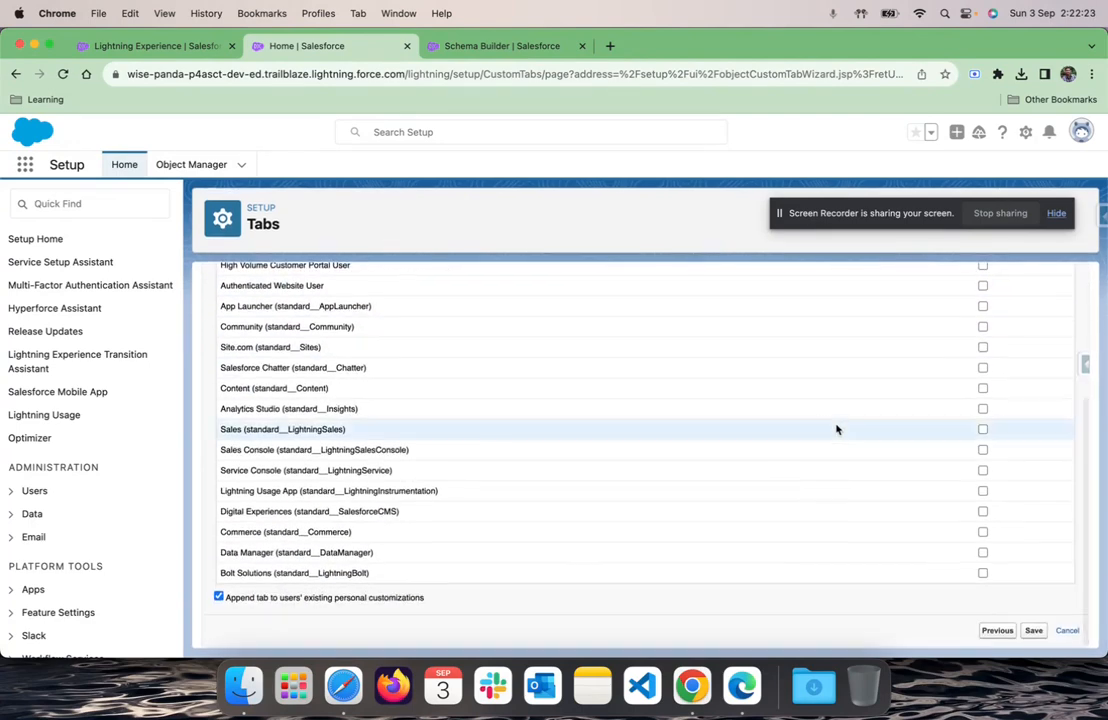
pyautogui.click(1034, 632)
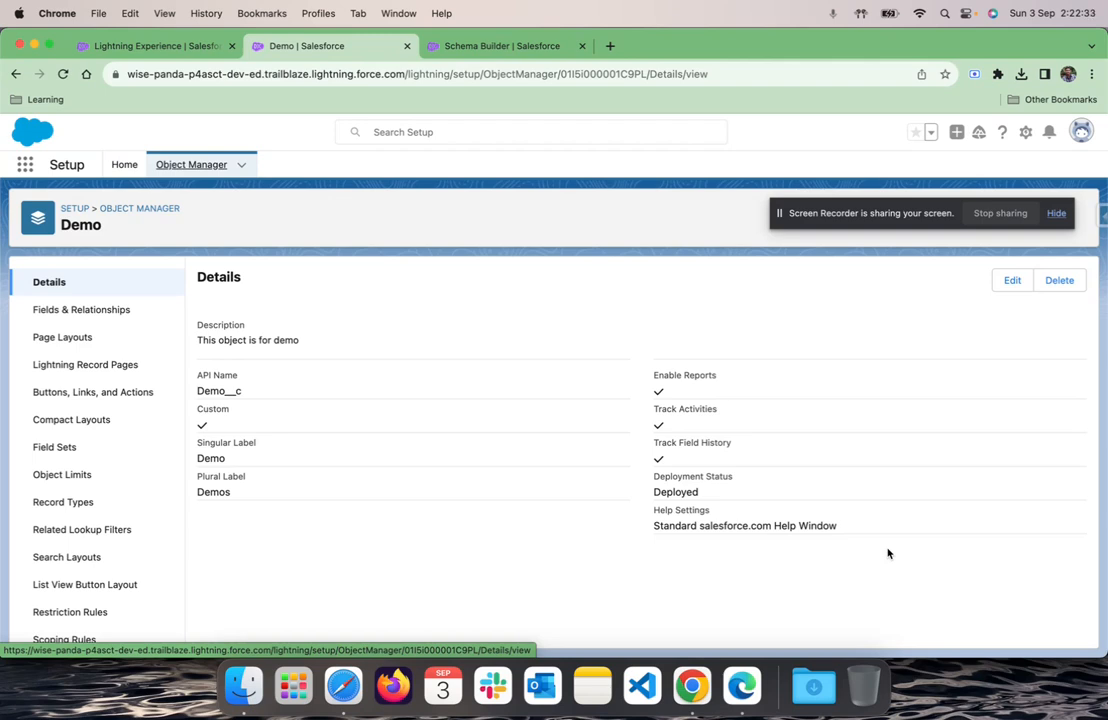
# Review the Demo object's setup sections, including its page layouts and Lightning record pages
pyautogui.scroll(-3, 113, 400)
pyautogui.scroll(2, 115, 403)
pyautogui.scroll(-2, 115, 403)
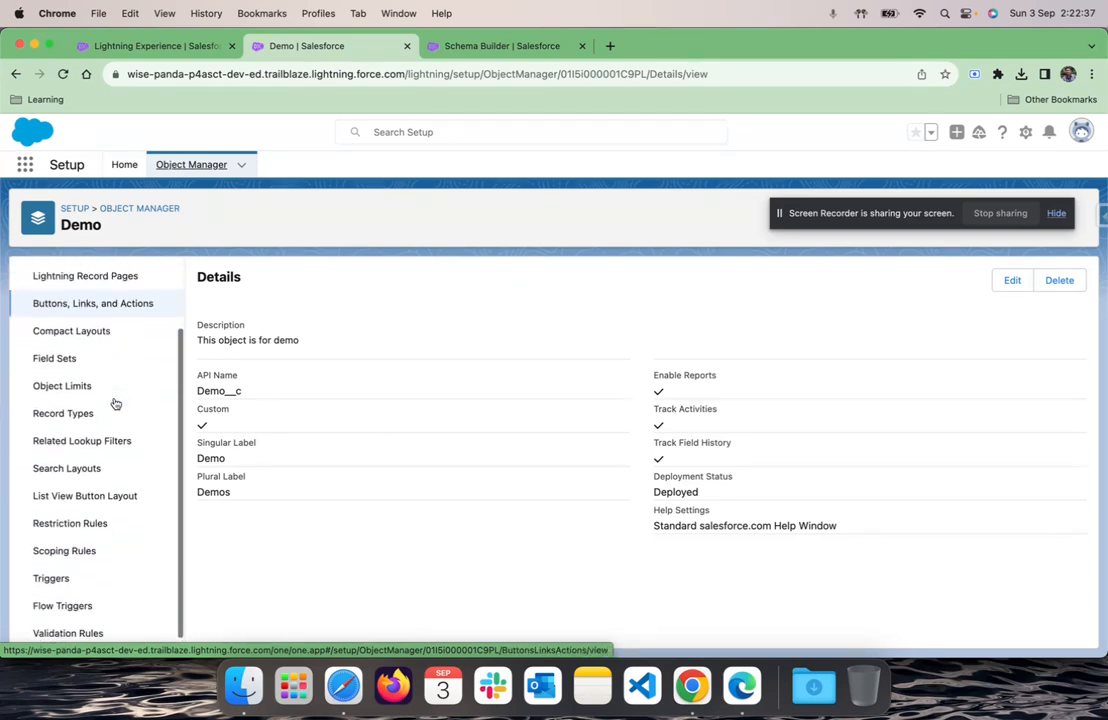
pyautogui.scroll(2, 115, 403)
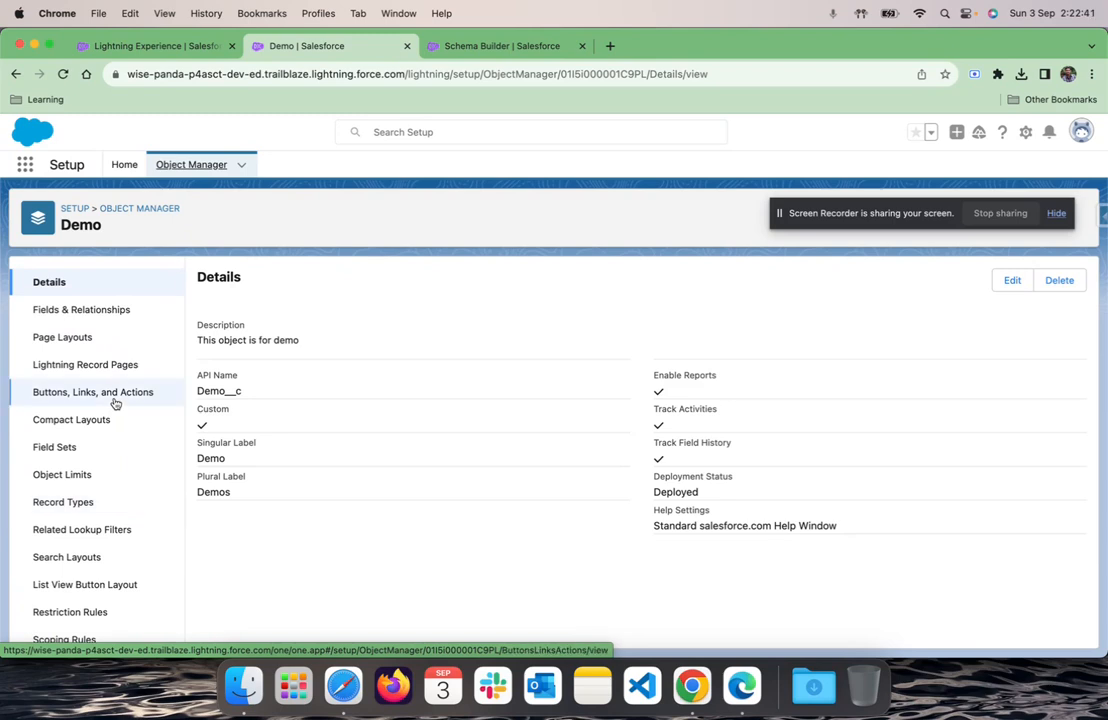
pyautogui.click(95, 336)
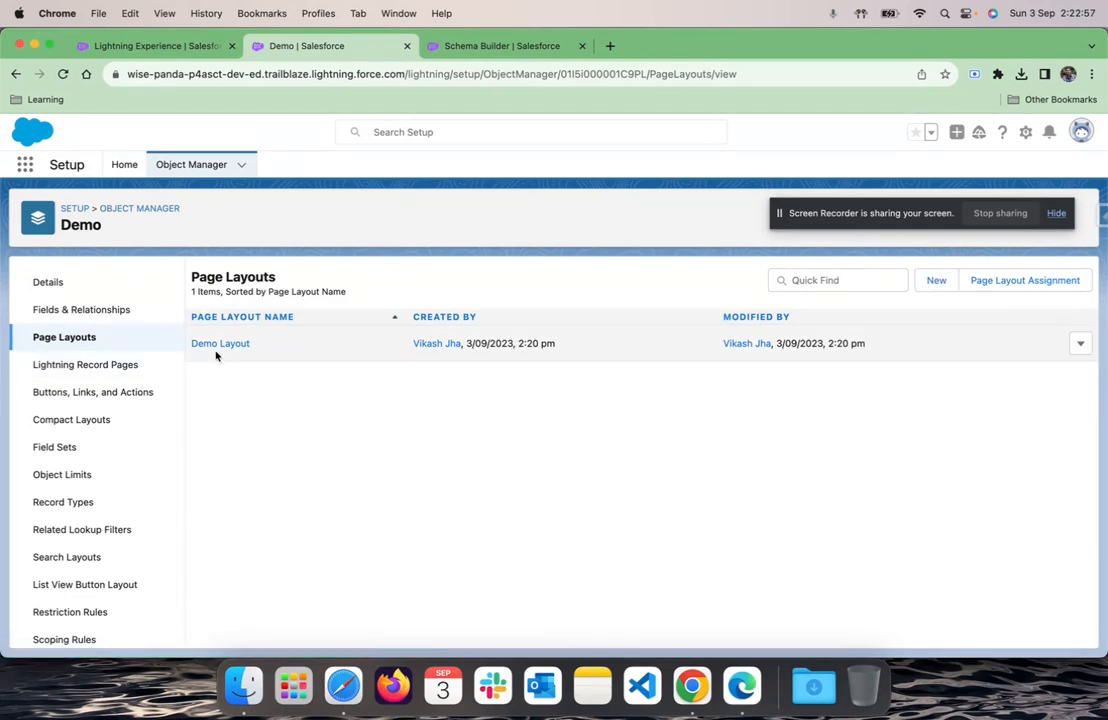
pyautogui.click(84, 364)
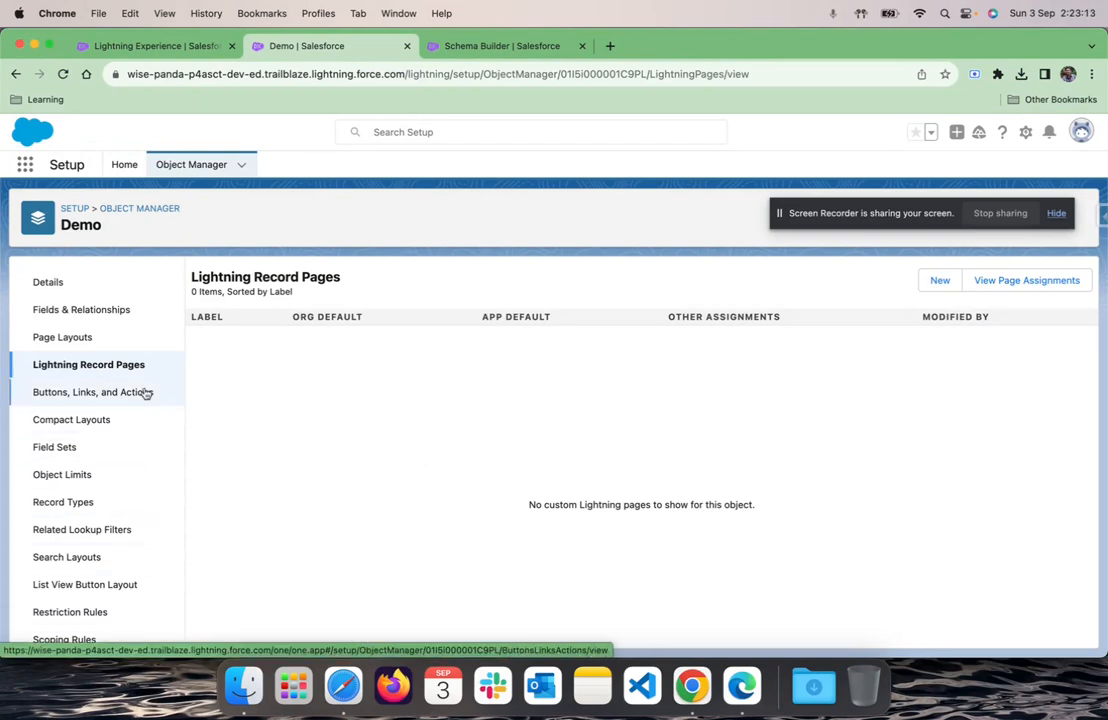
pyautogui.scroll(-1, 89, 405)
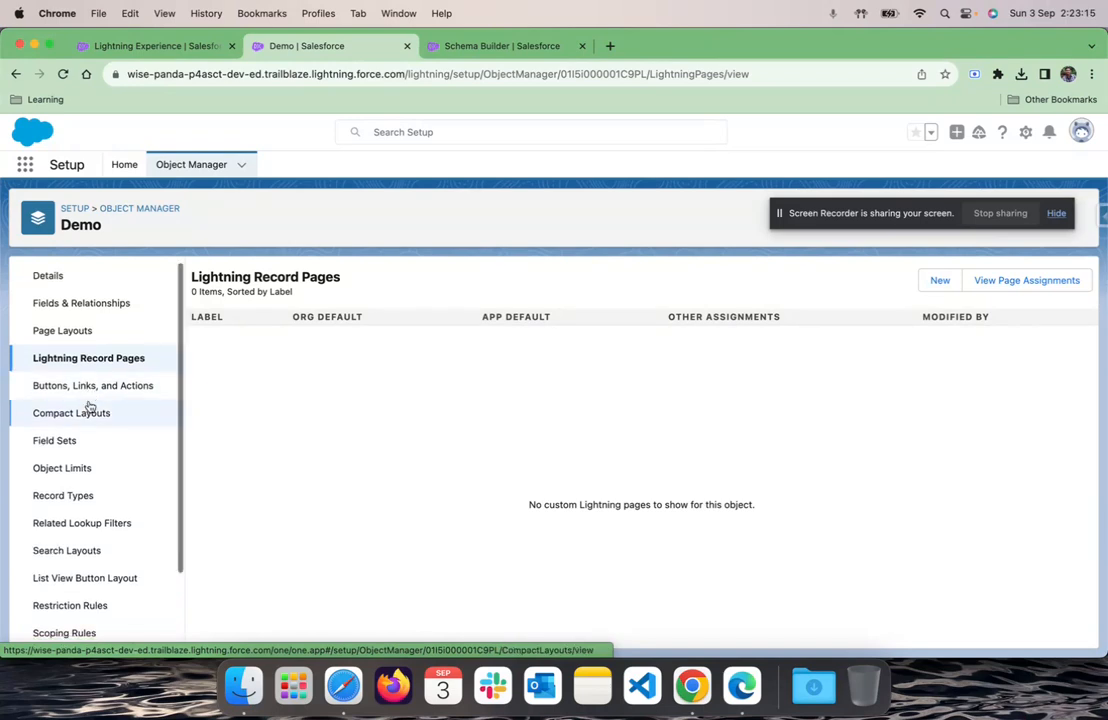
pyautogui.scroll(-1, 101, 485)
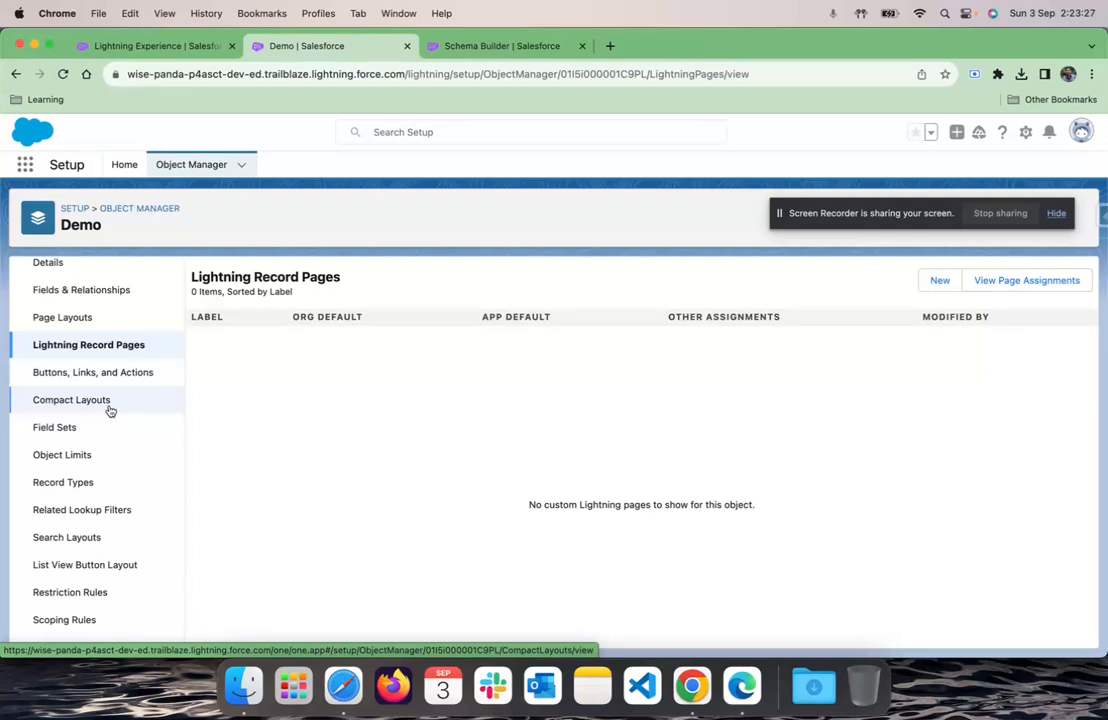
pyautogui.scroll(-5, 107, 520)
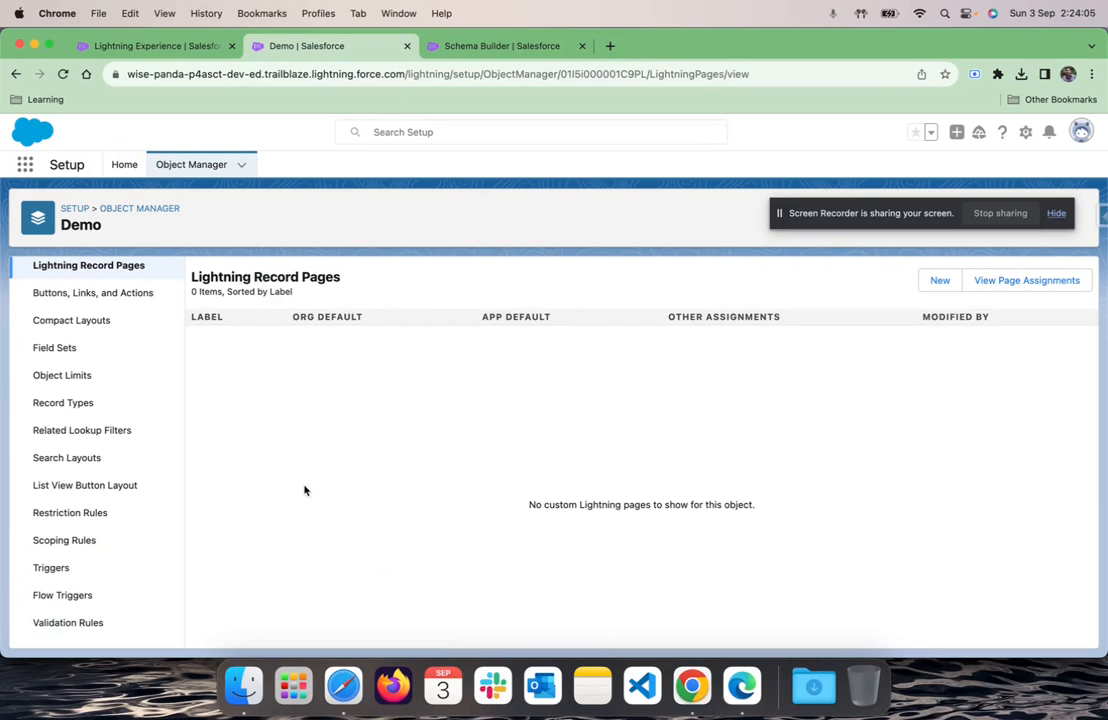
pyautogui.scroll(2, 128, 385)
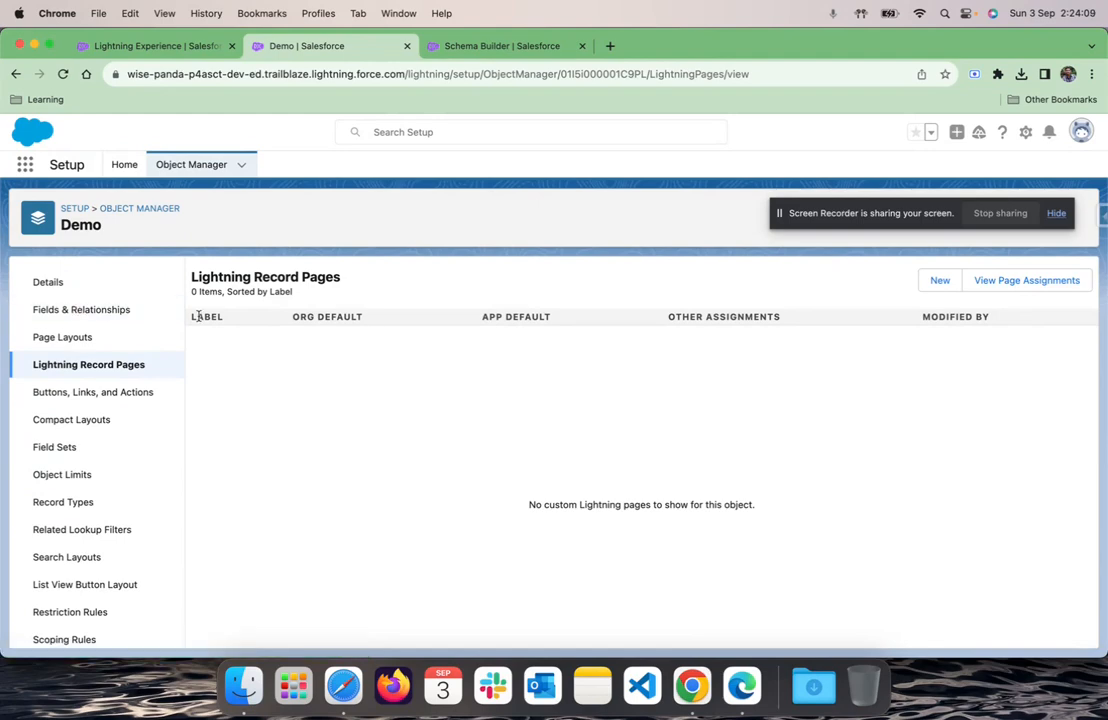
# Start a new custom field for the Demo object and examine the available data types
pyautogui.click(98, 312)
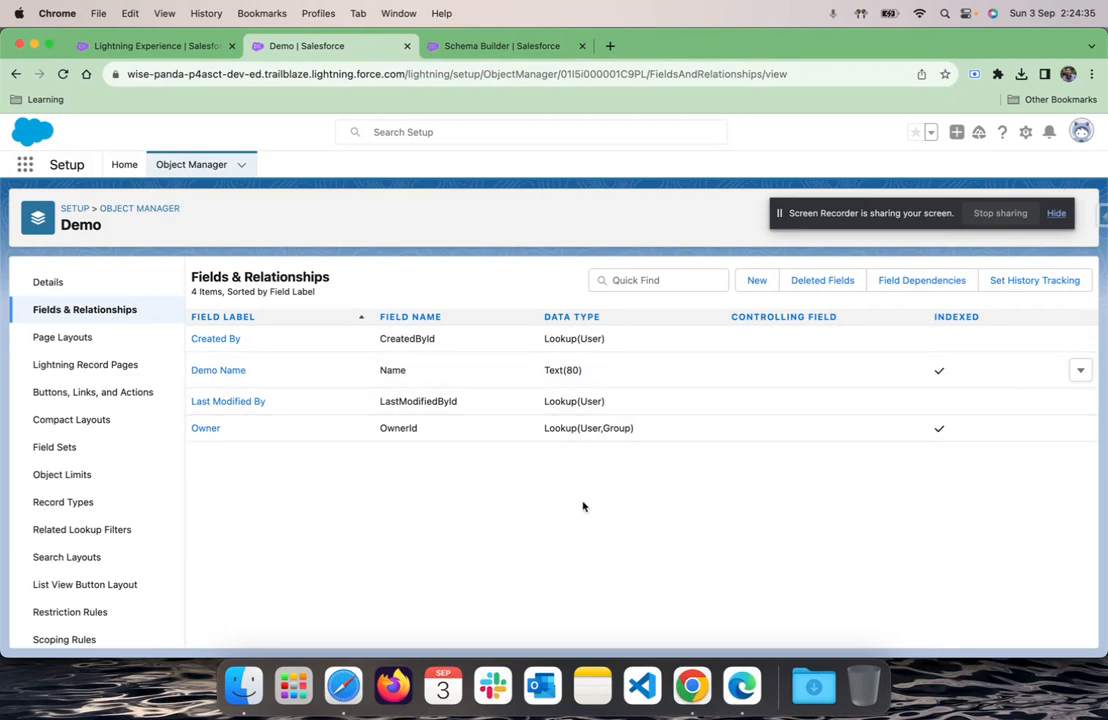
pyautogui.click(756, 289)
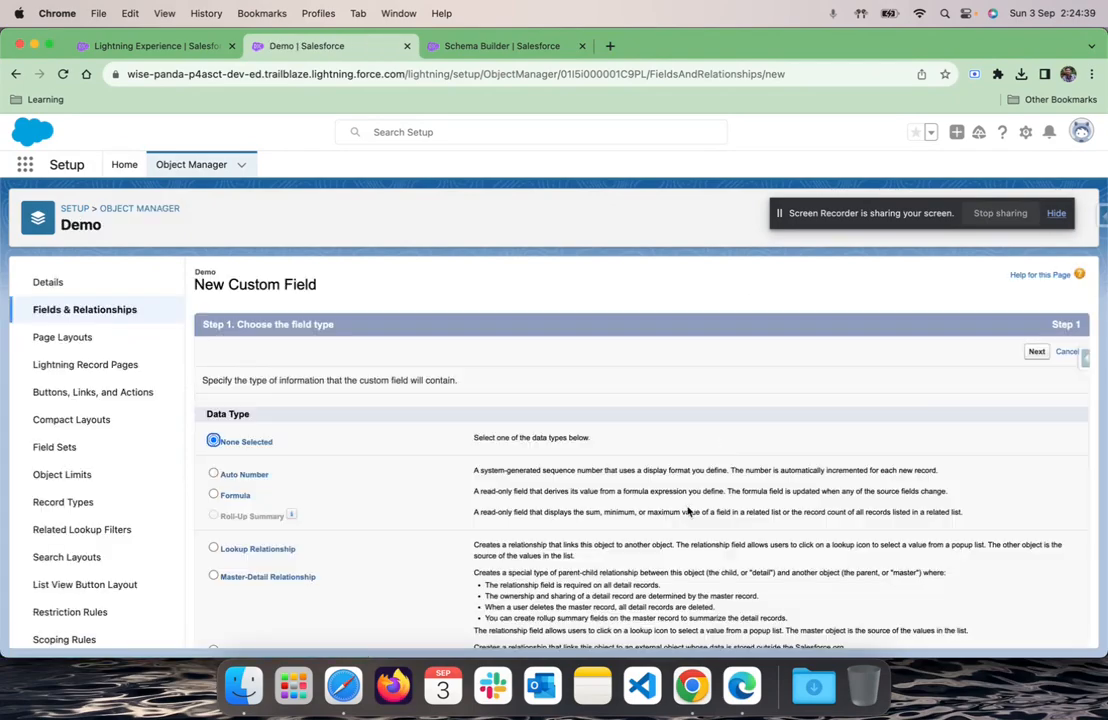
pyautogui.scroll(-6, 687, 511)
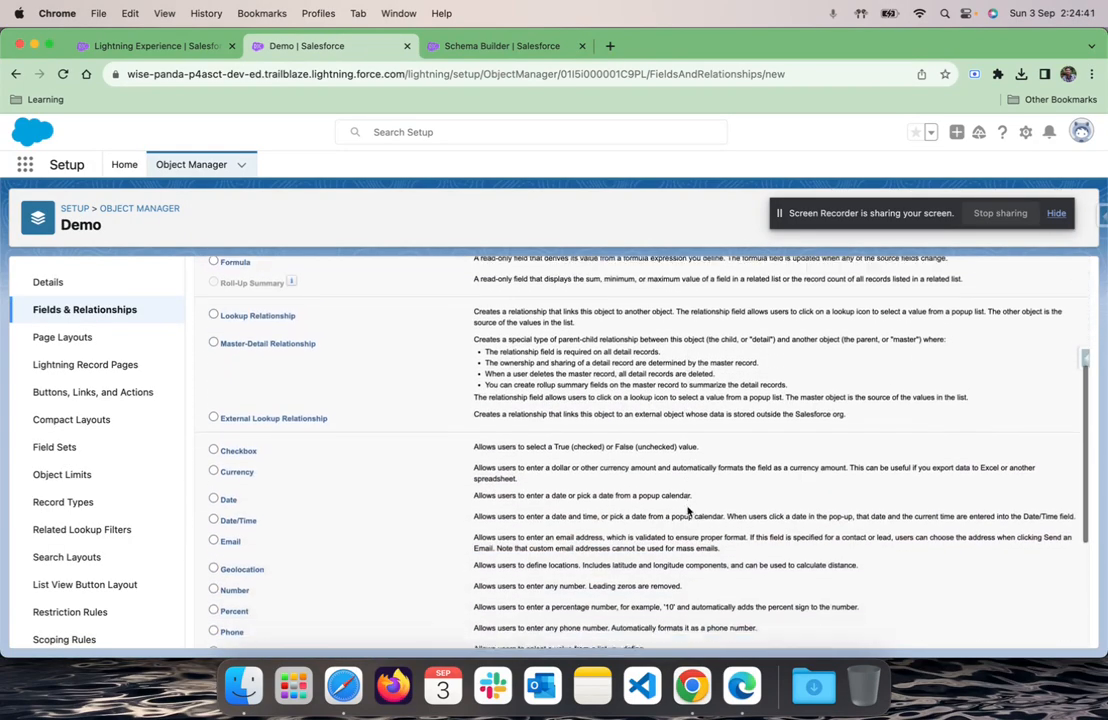
pyautogui.scroll(-3, 687, 511)
pyautogui.scroll(5, 688, 511)
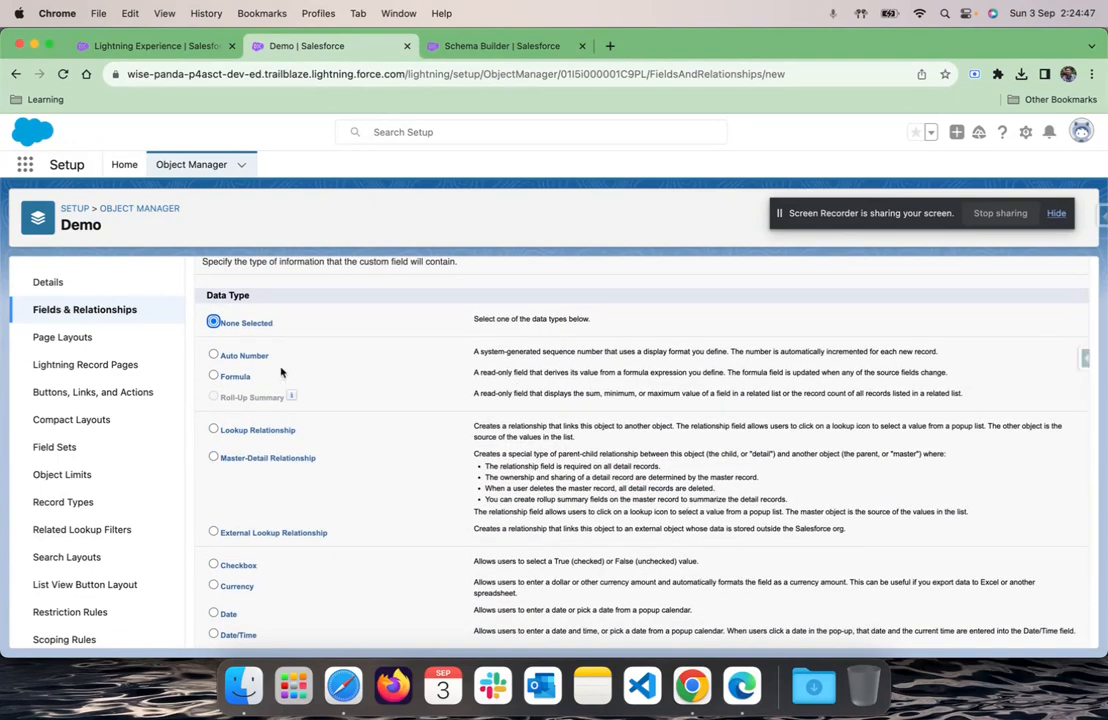
pyautogui.scroll(-3, 281, 380)
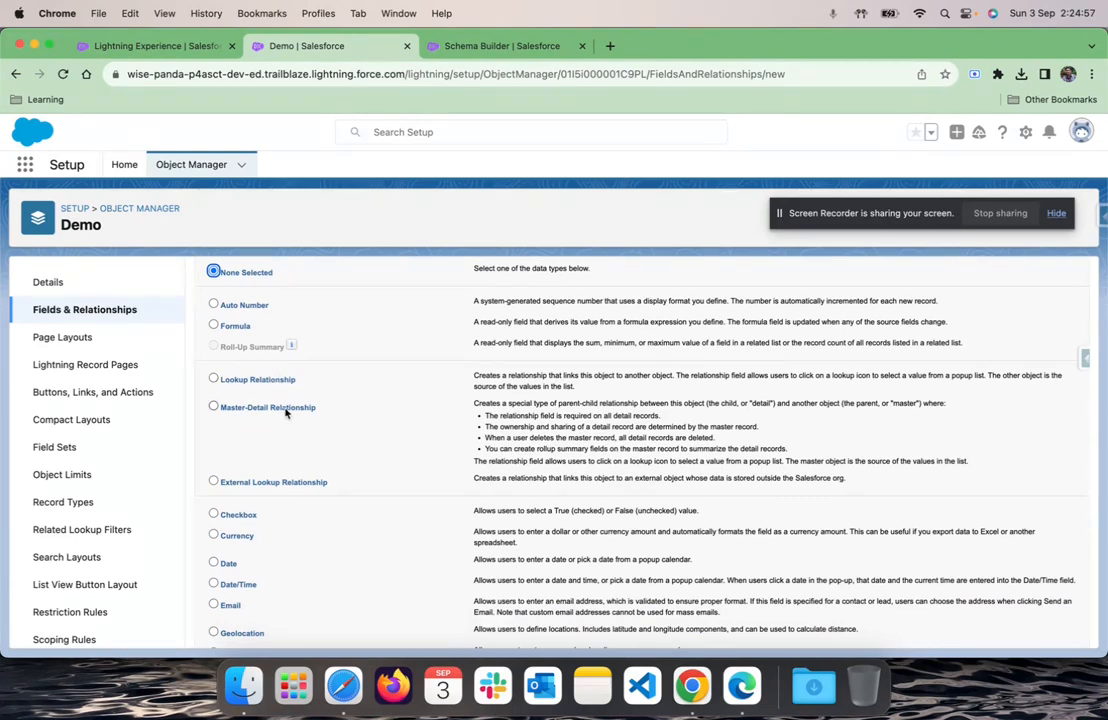
pyautogui.scroll(-2, 294, 429)
pyautogui.scroll(-3, 294, 429)
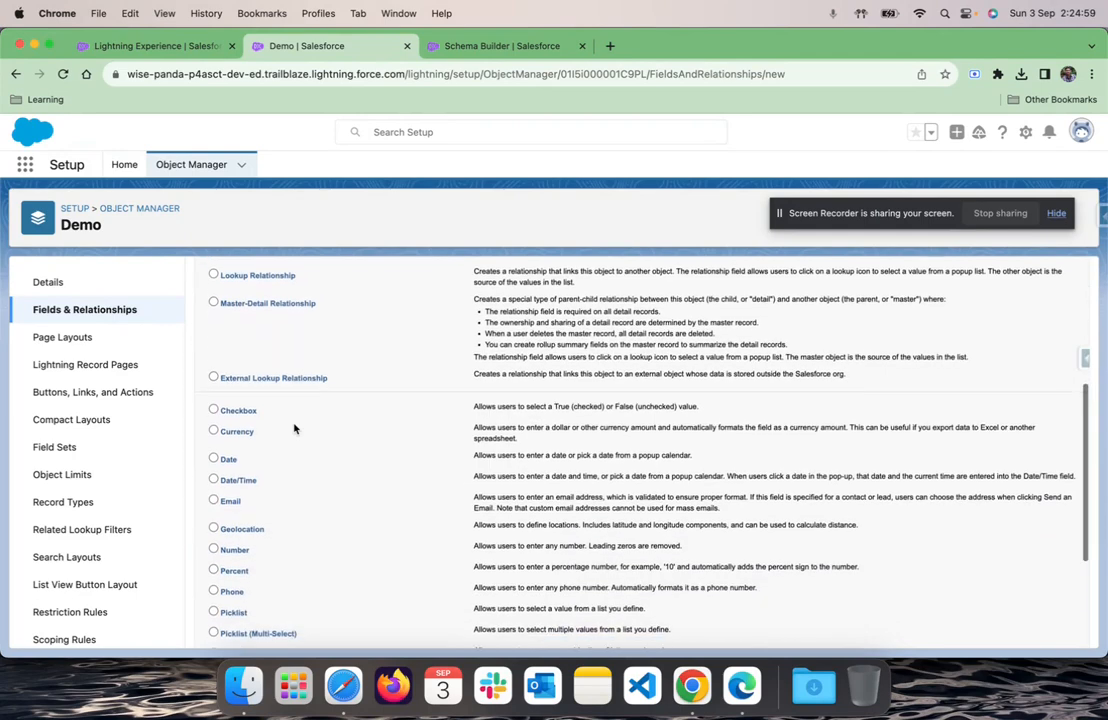
pyautogui.scroll(-1, 294, 429)
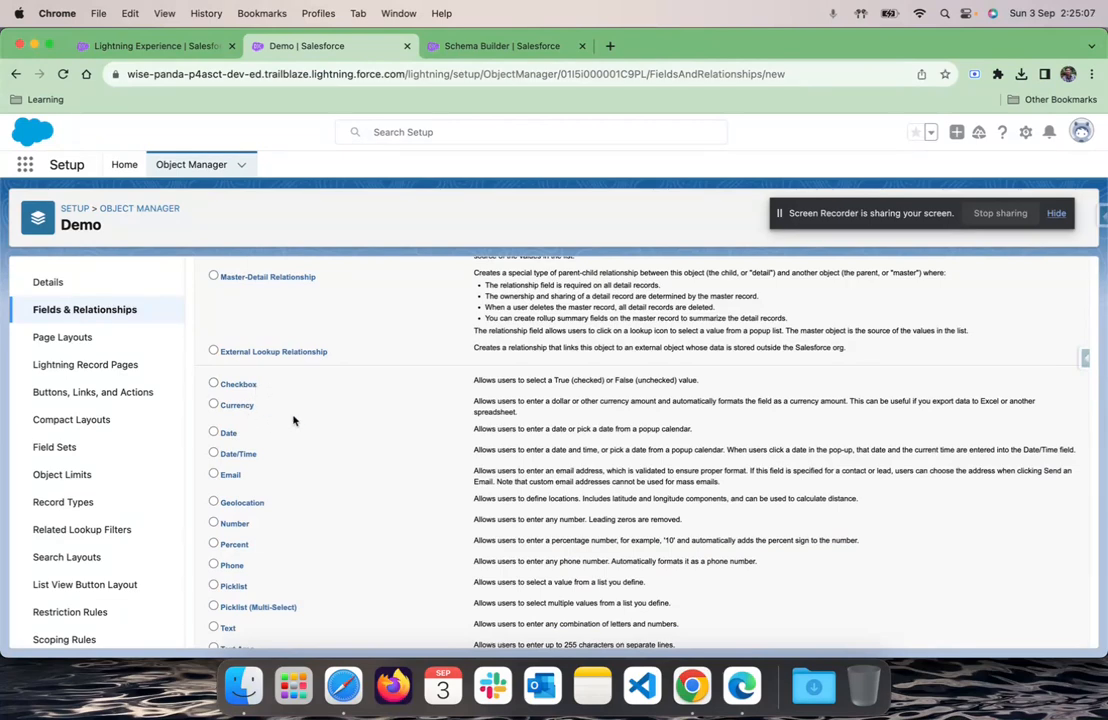
pyautogui.scroll(-2, 294, 421)
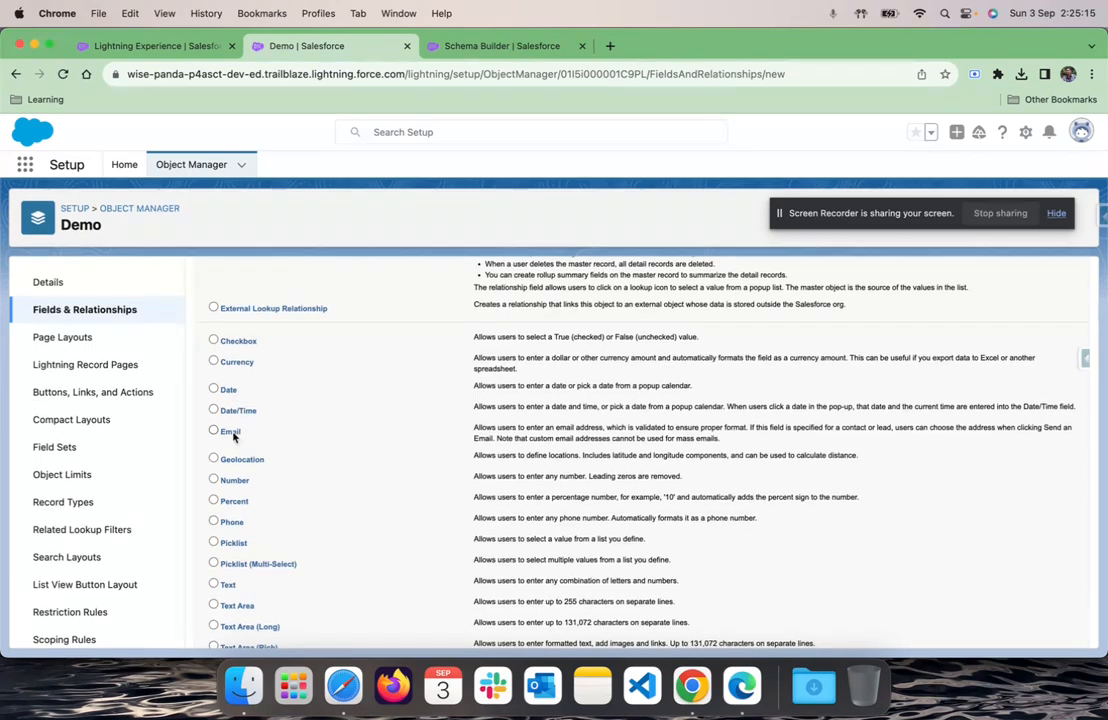
pyautogui.scroll(-3, 250, 443)
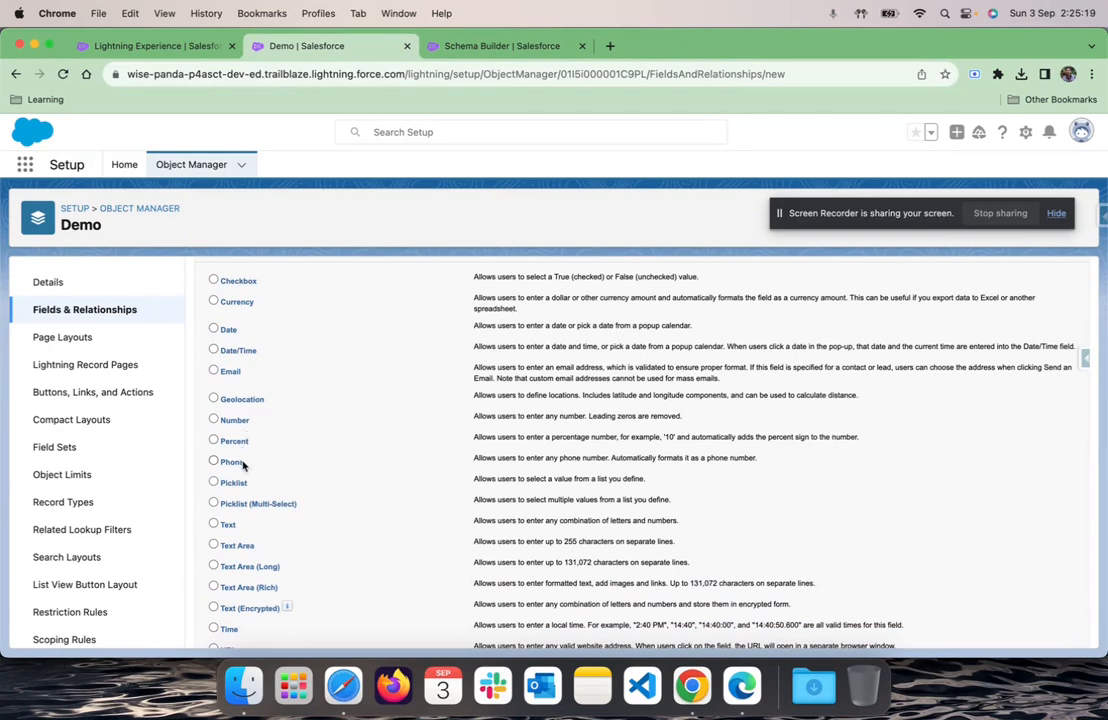
pyautogui.scroll(-3, 245, 467)
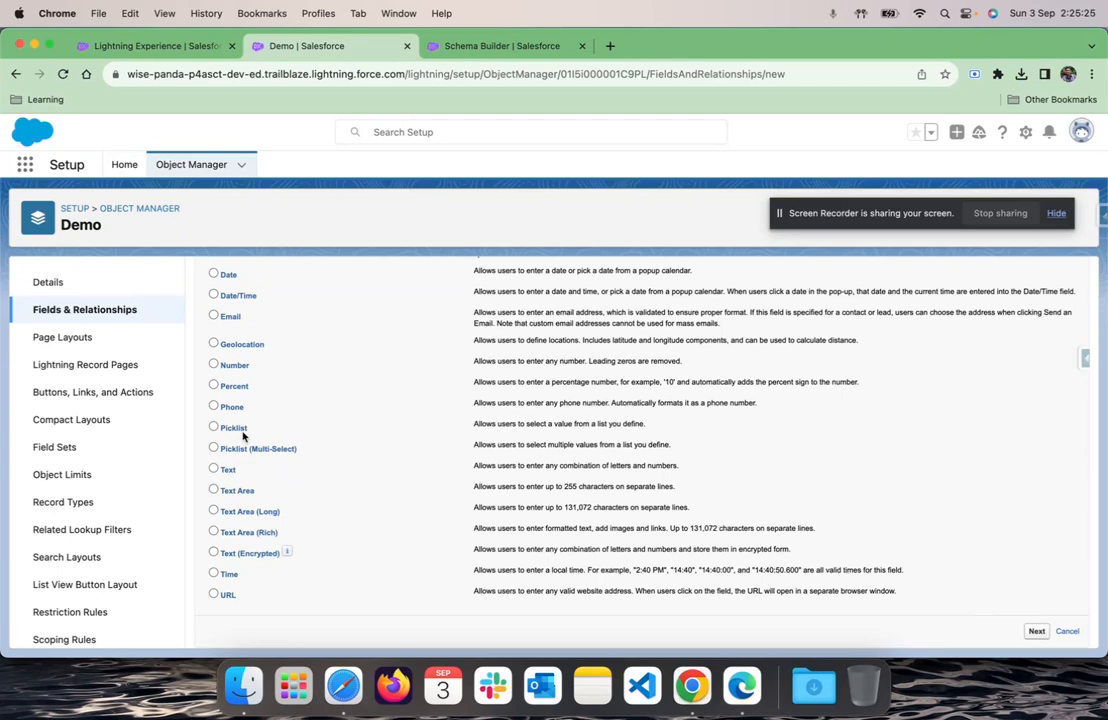
pyautogui.scroll(-1, 254, 482)
pyautogui.scroll(10, 274, 599)
# Choose Date as the new field's data type and continue to the field details
pyautogui.scroll(-6, 274, 590)
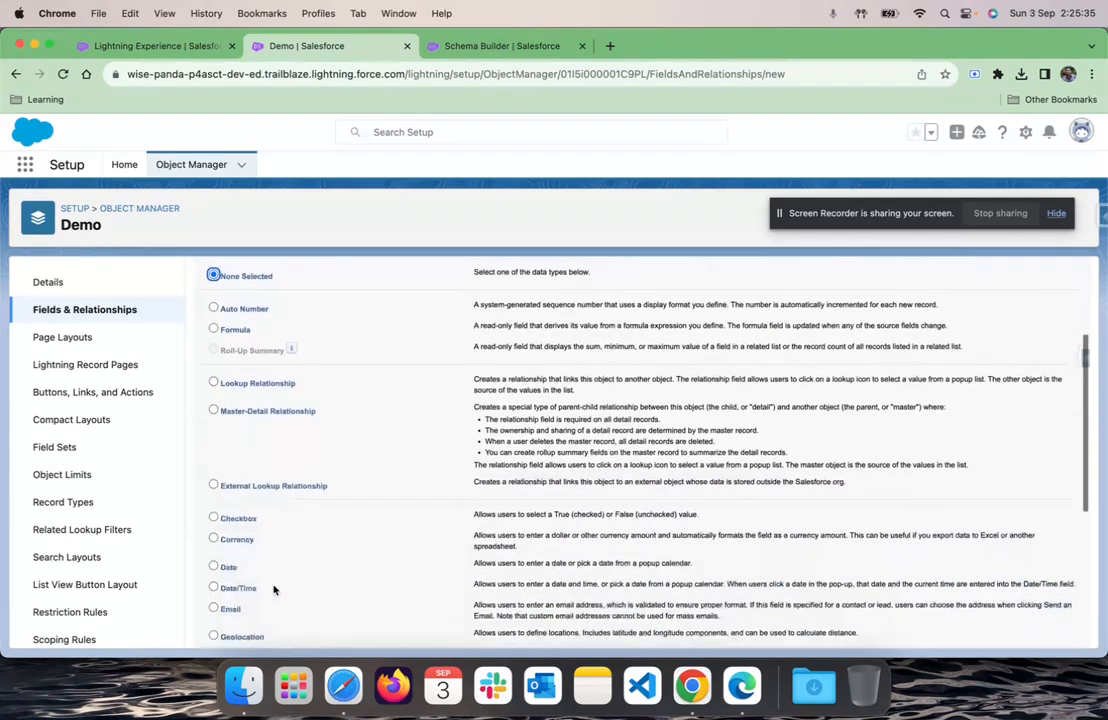
pyautogui.scroll(-3, 274, 590)
pyautogui.click(213, 384)
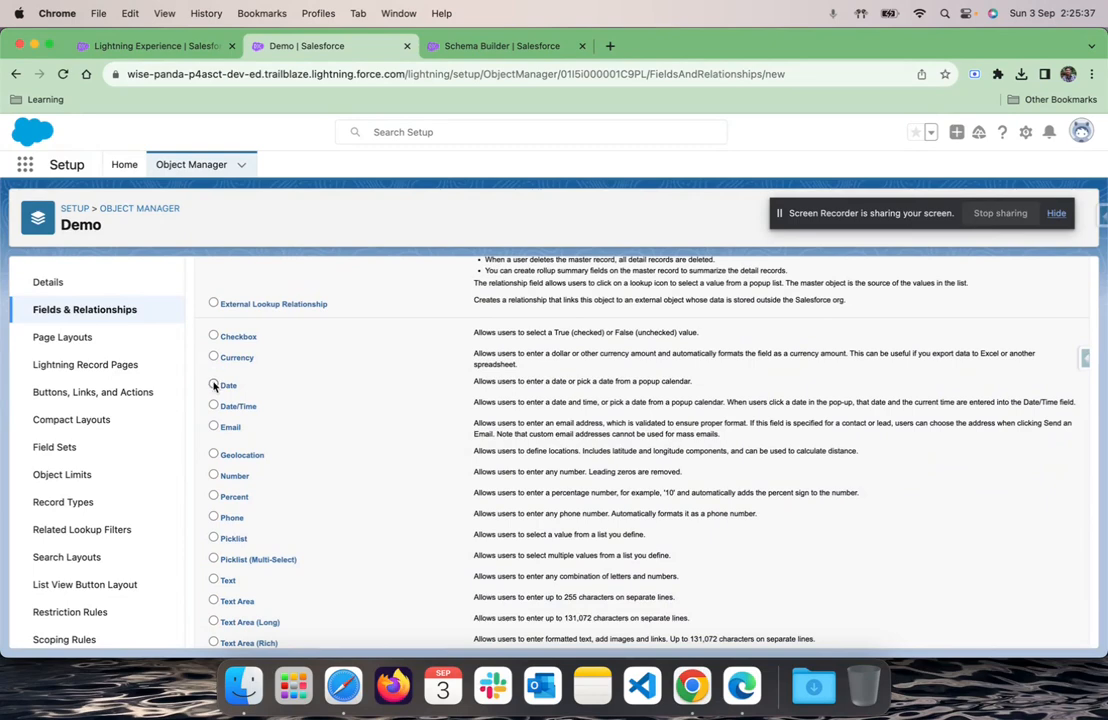
pyautogui.scroll(-3, 457, 418)
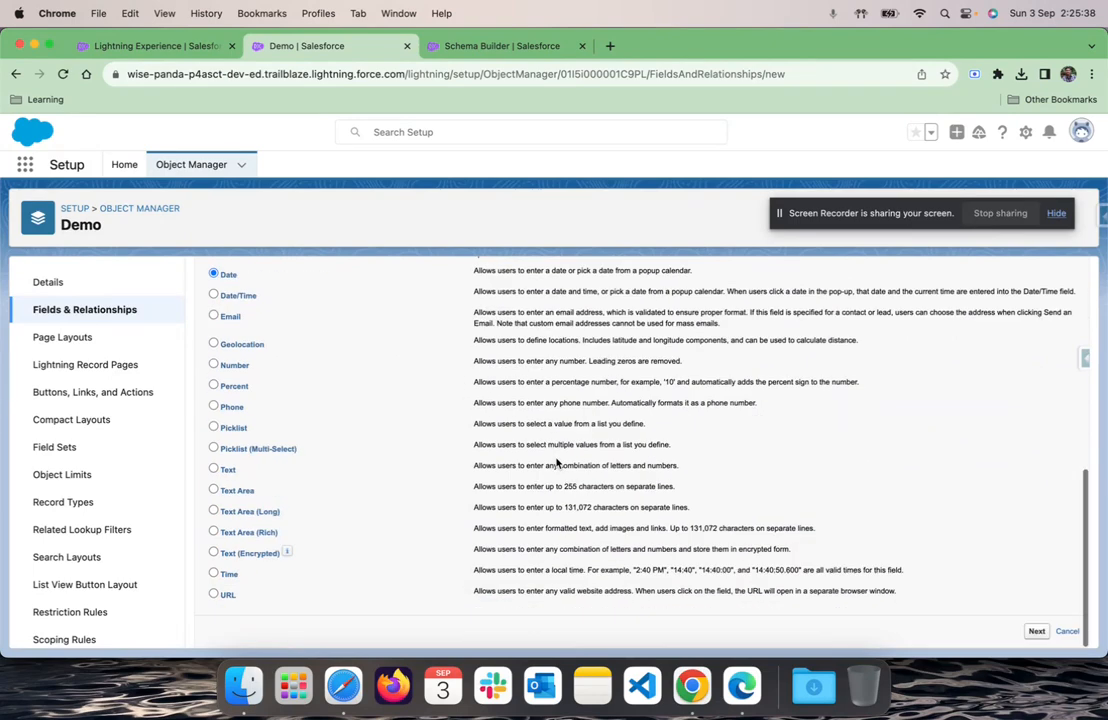
pyautogui.click(1037, 632)
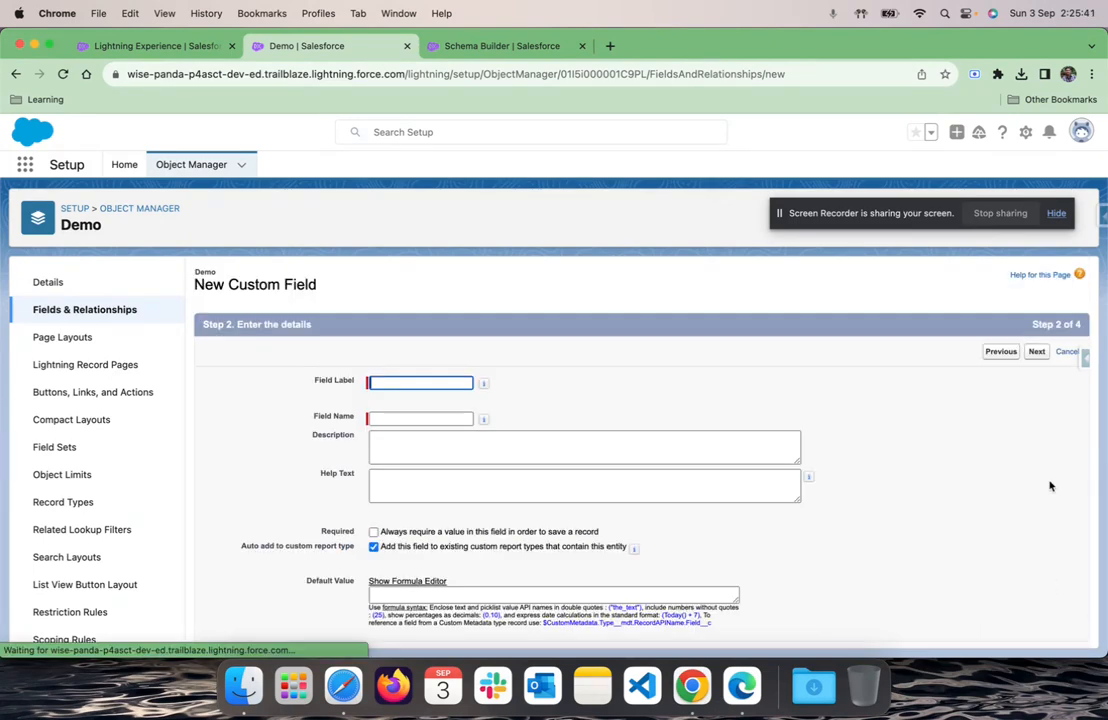
# Set the date field's label to Demo Done and let its field name fill in automatically
pyautogui.write('Dem')
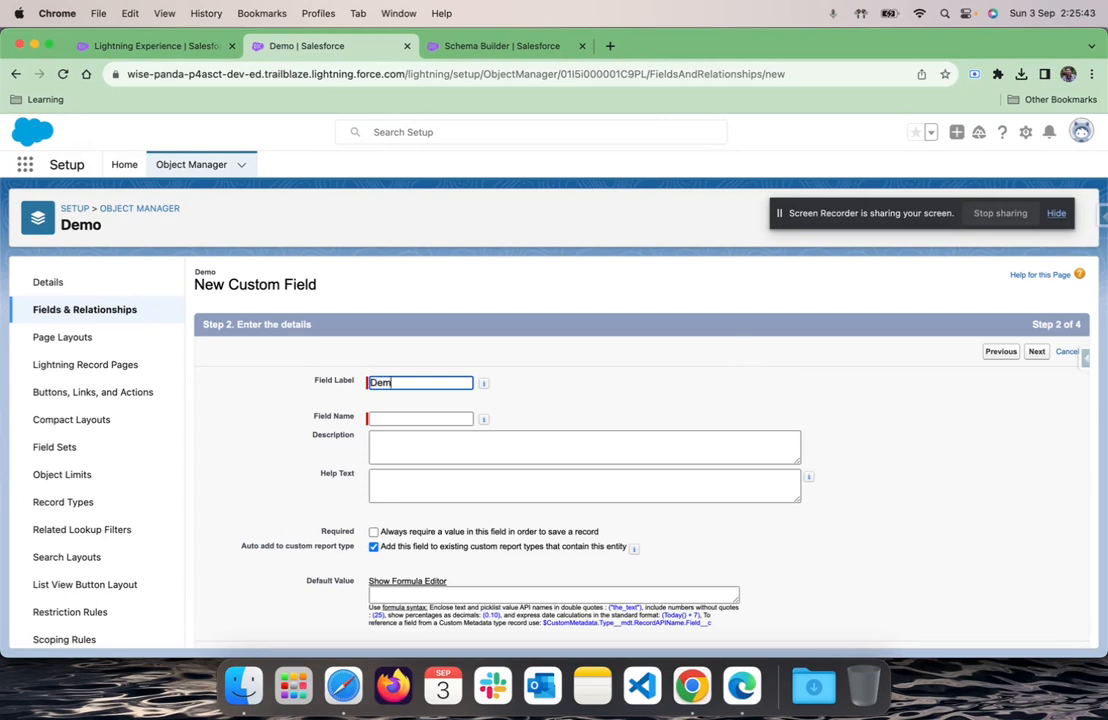
pyautogui.write('o Done')
pyautogui.scroll(-1, 737, 376)
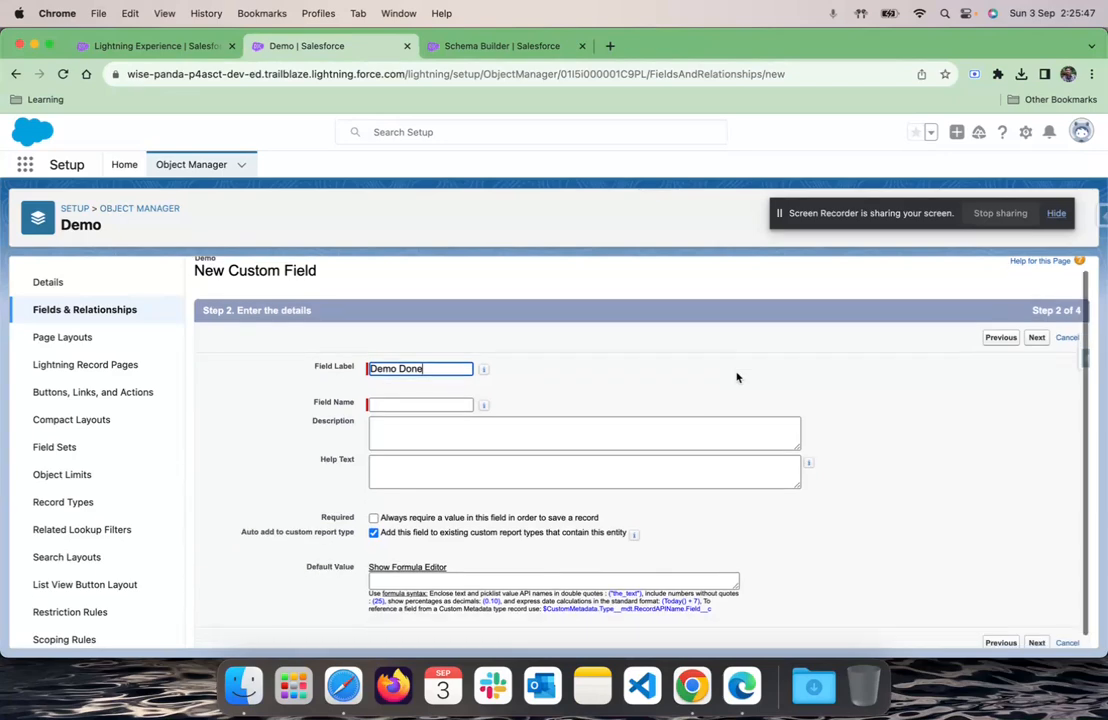
pyautogui.scroll(-1, 738, 378)
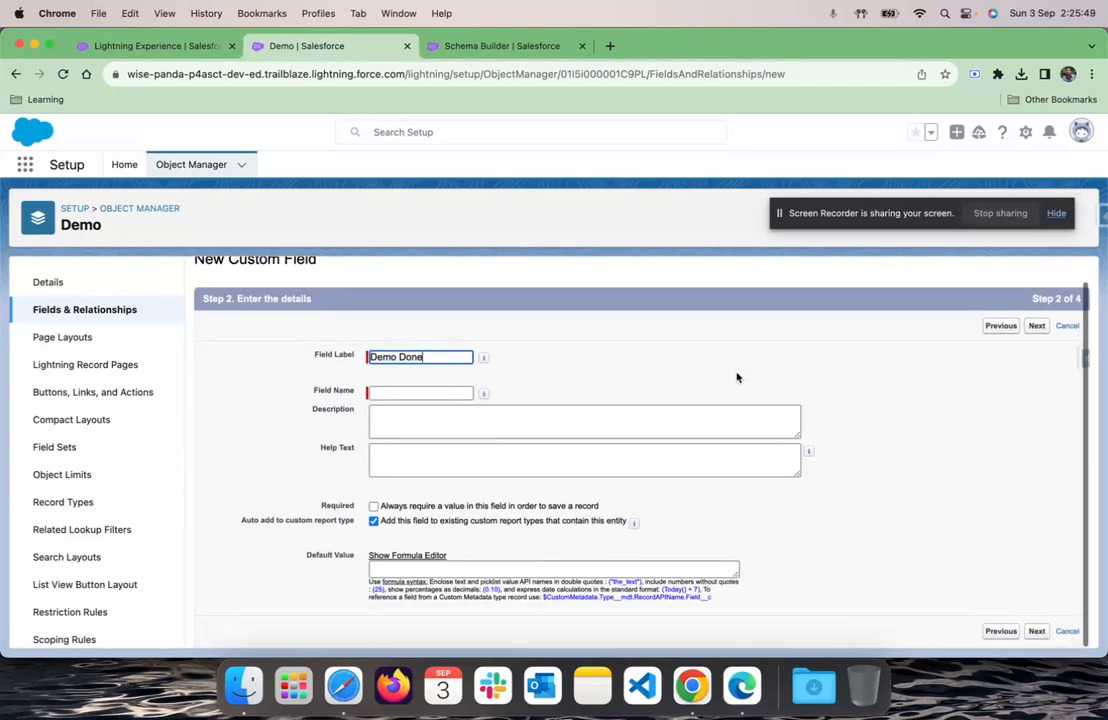
pyautogui.click(596, 377)
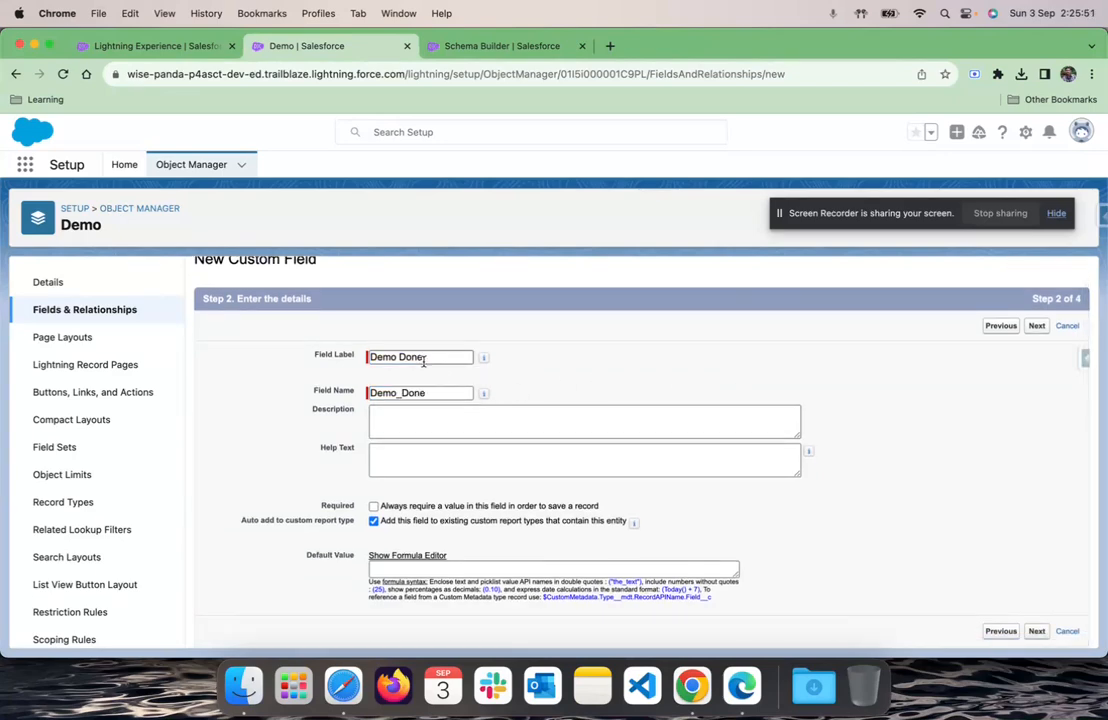
# Examine the Field Name, Description and Help Text entries of the new date field
pyautogui.click(431, 392)
pyautogui.click(540, 378)
pyautogui.moveTo(370, 393); pyautogui.dragTo(571, 392)
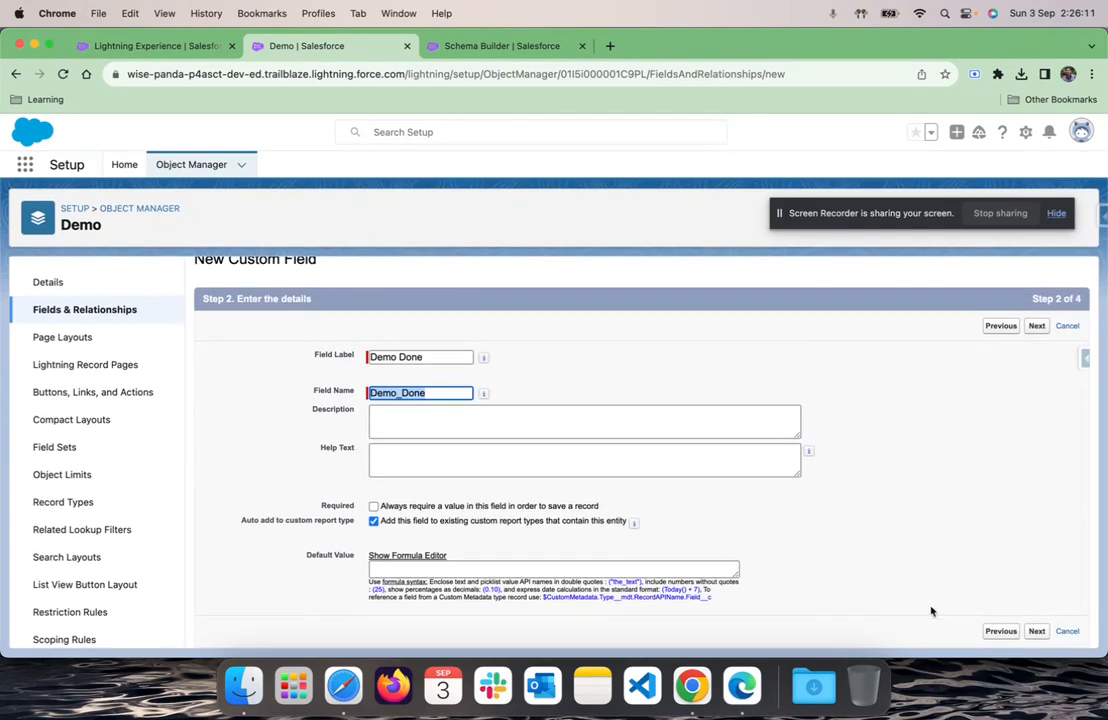
pyautogui.click(452, 422)
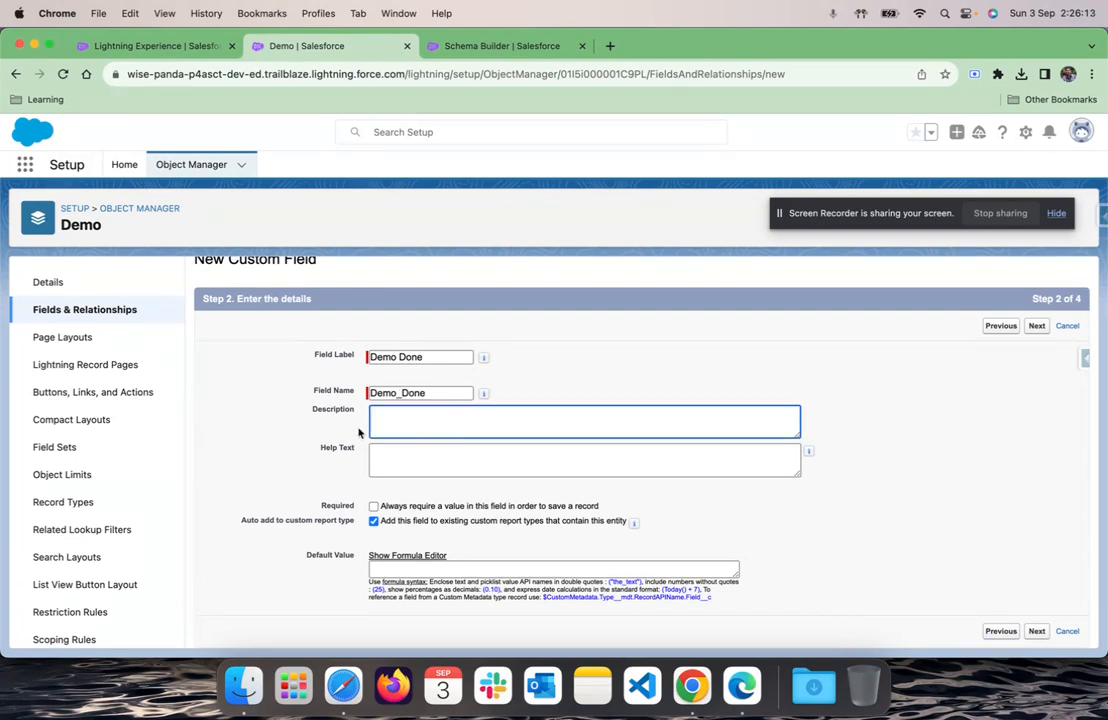
pyautogui.click(400, 458)
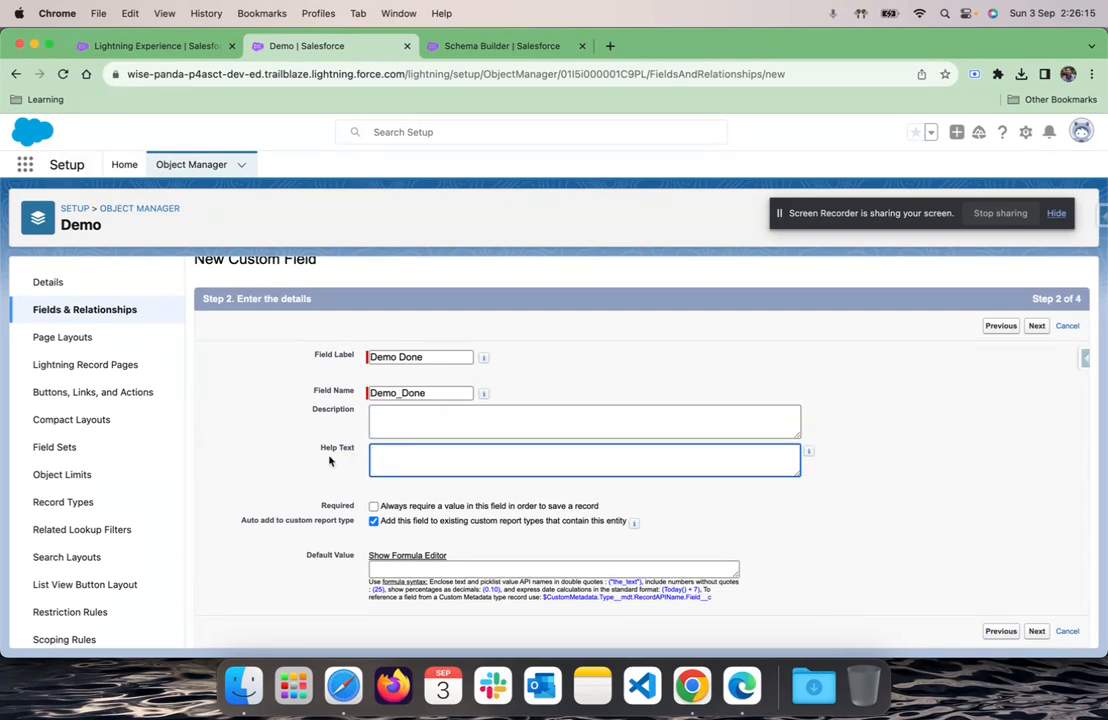
pyautogui.moveTo(318, 449); pyautogui.dragTo(355, 449)
pyautogui.click(403, 457)
pyautogui.click(377, 461)
pyautogui.click(425, 413)
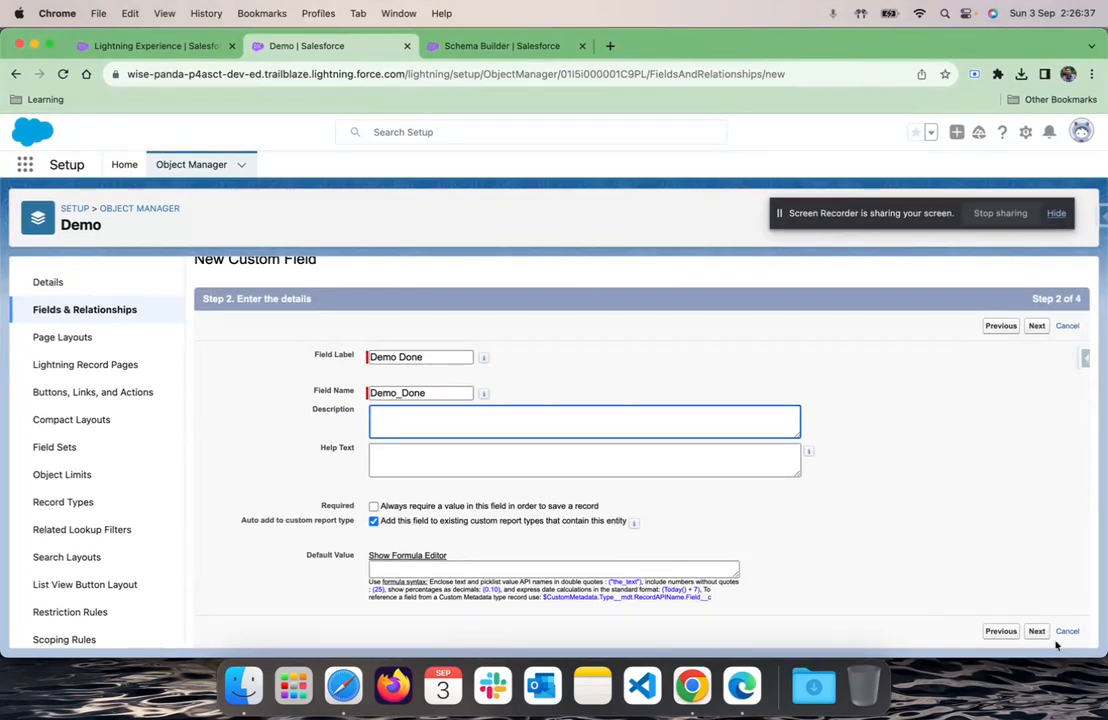
# Continue to field-level security with the description and help text left empty, and review the profiles' access
pyautogui.click(1037, 632)
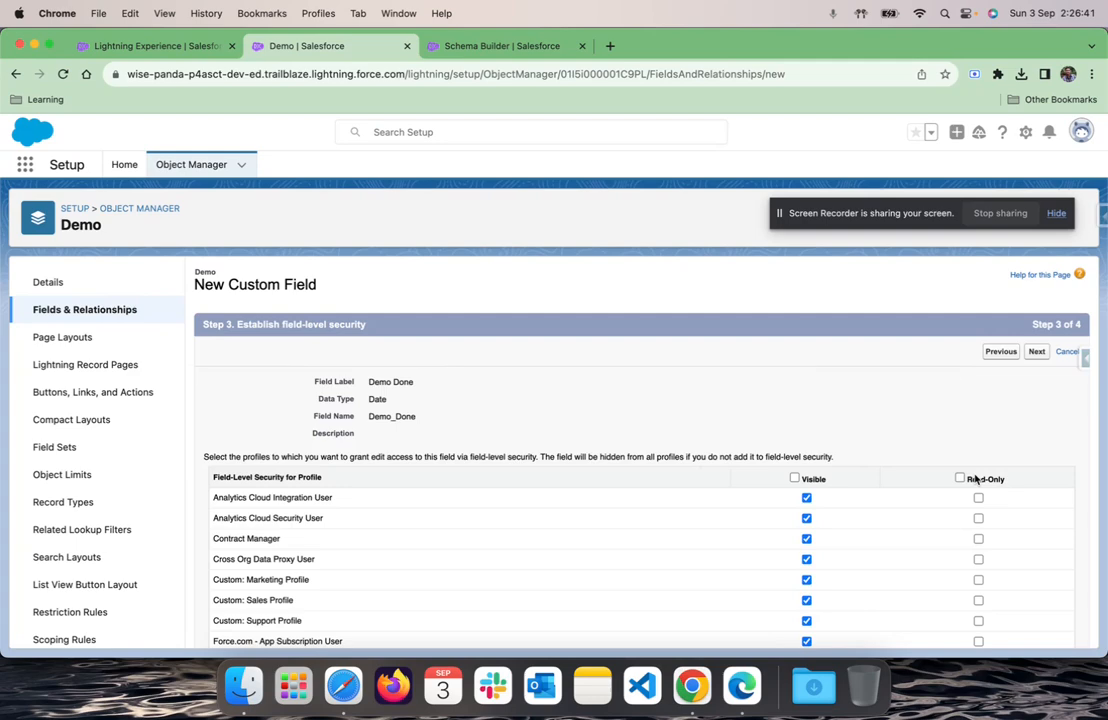
pyautogui.scroll(-2, 957, 478)
pyautogui.scroll(2, 833, 578)
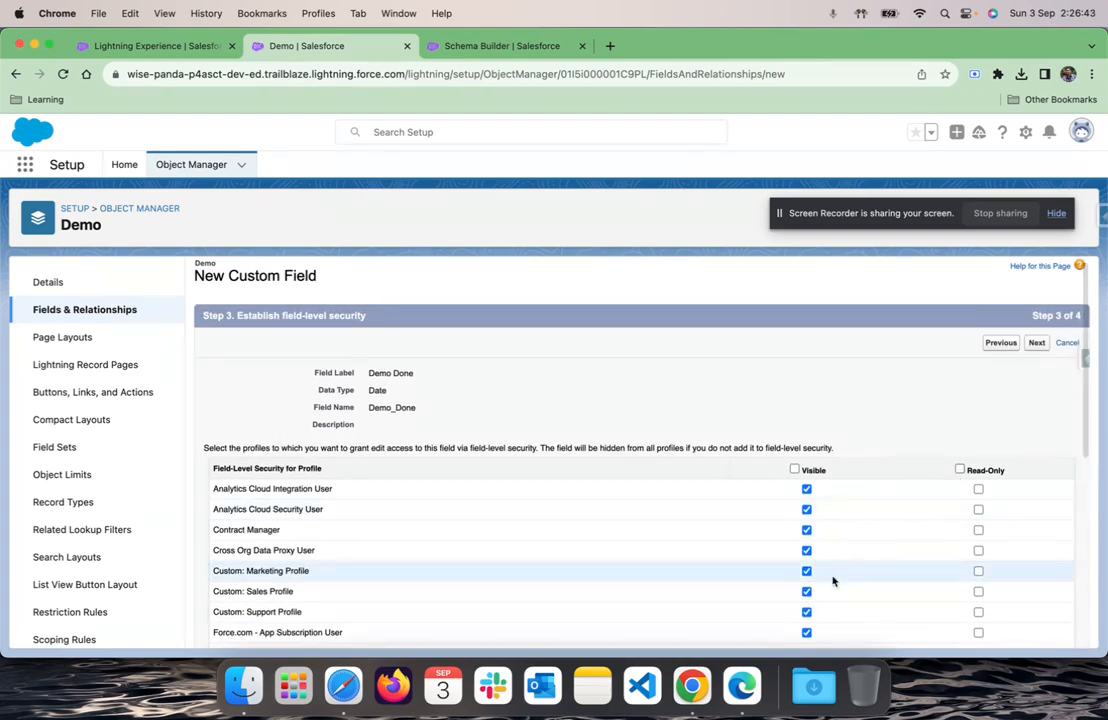
pyautogui.scroll(-1, 833, 580)
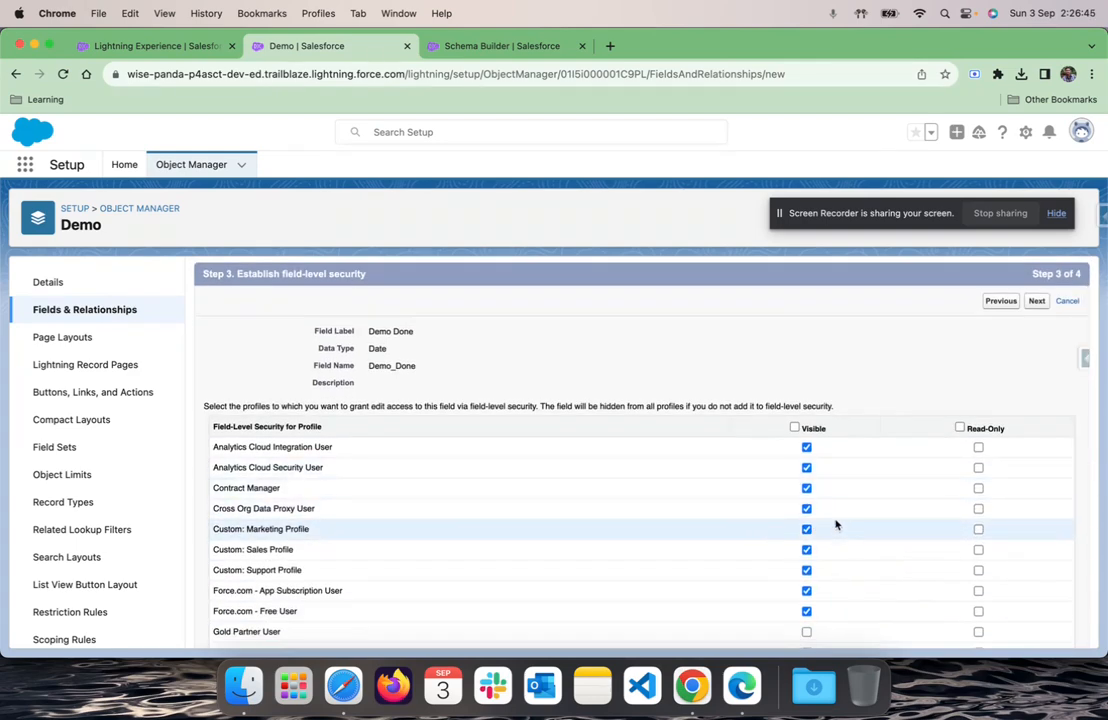
# Give the Standard User profile read-only access to the Demo Done field and continue to the page layout assignment
pyautogui.scroll(-3, 885, 530)
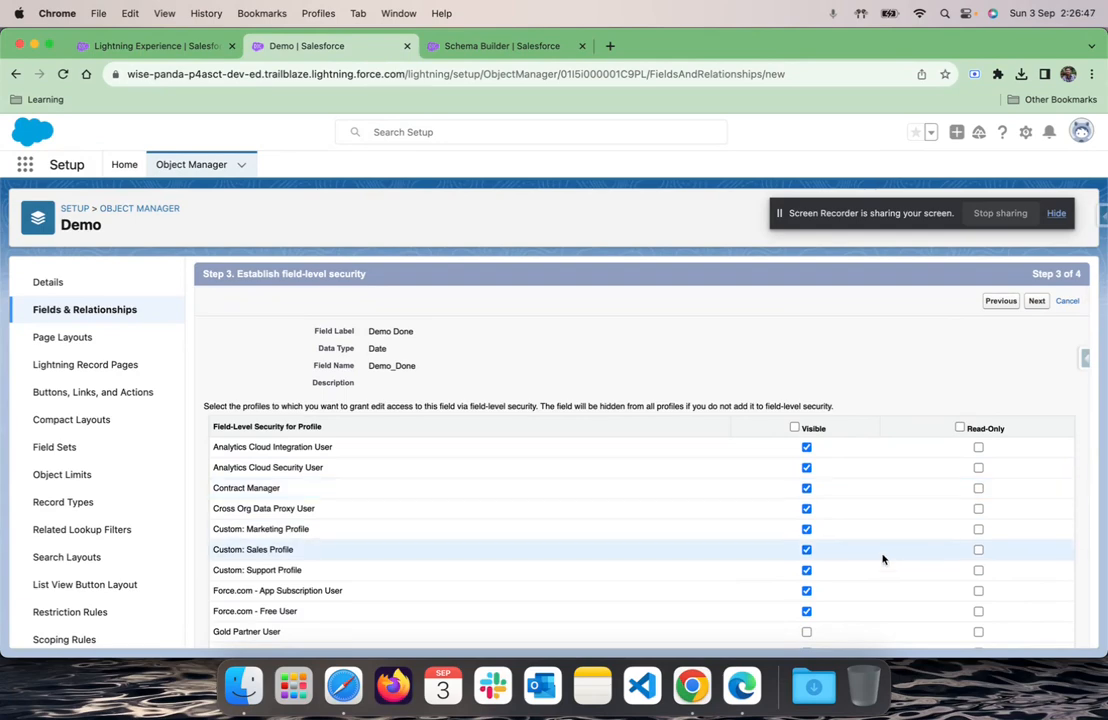
pyautogui.scroll(2, 883, 557)
pyautogui.scroll(-5, 883, 557)
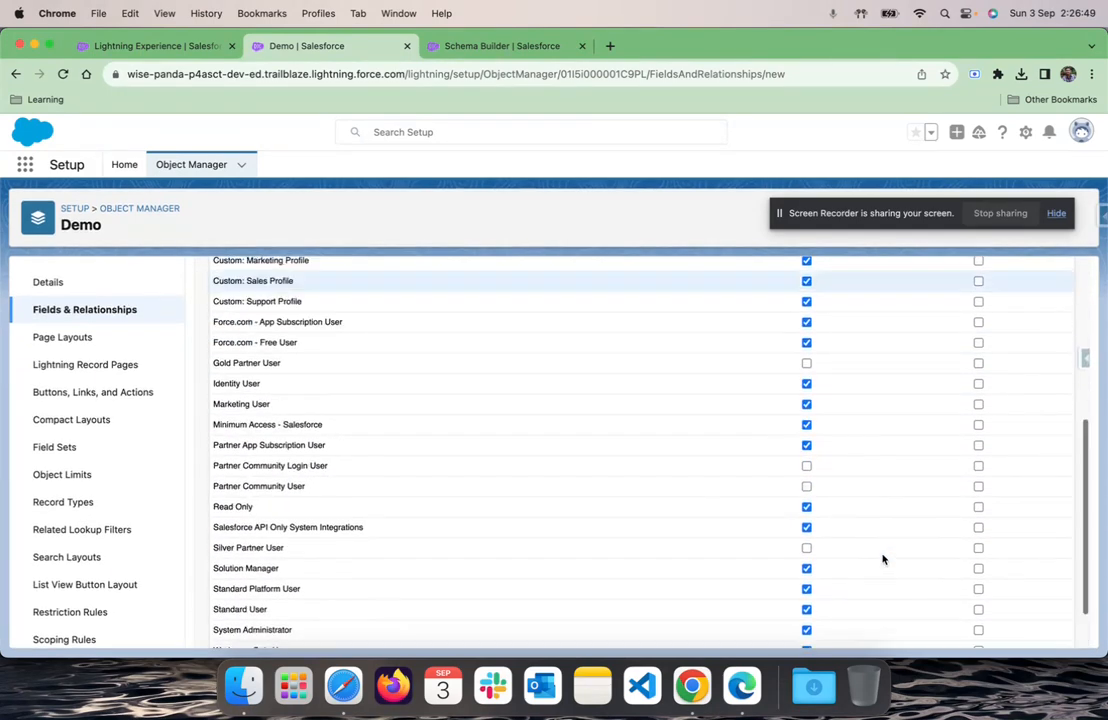
pyautogui.scroll(10, 883, 559)
pyautogui.scroll(-1, 883, 559)
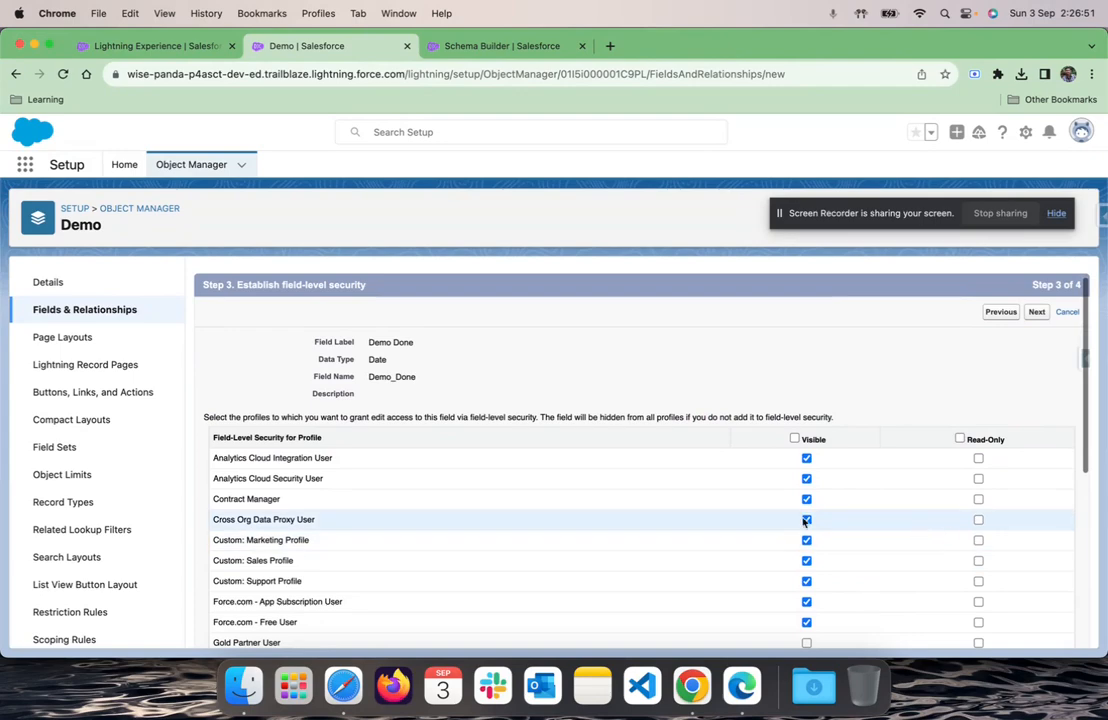
pyautogui.scroll(-3, 764, 535)
pyautogui.scroll(-4, 764, 535)
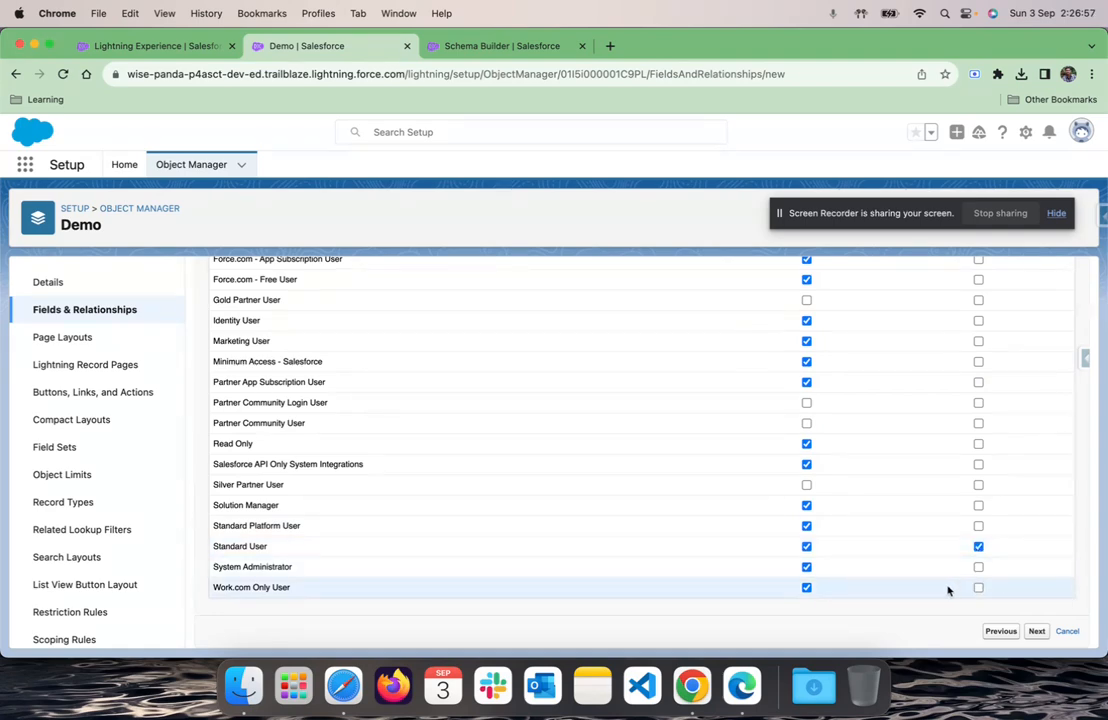
pyautogui.scroll(6, 985, 440)
pyautogui.scroll(-6, 991, 431)
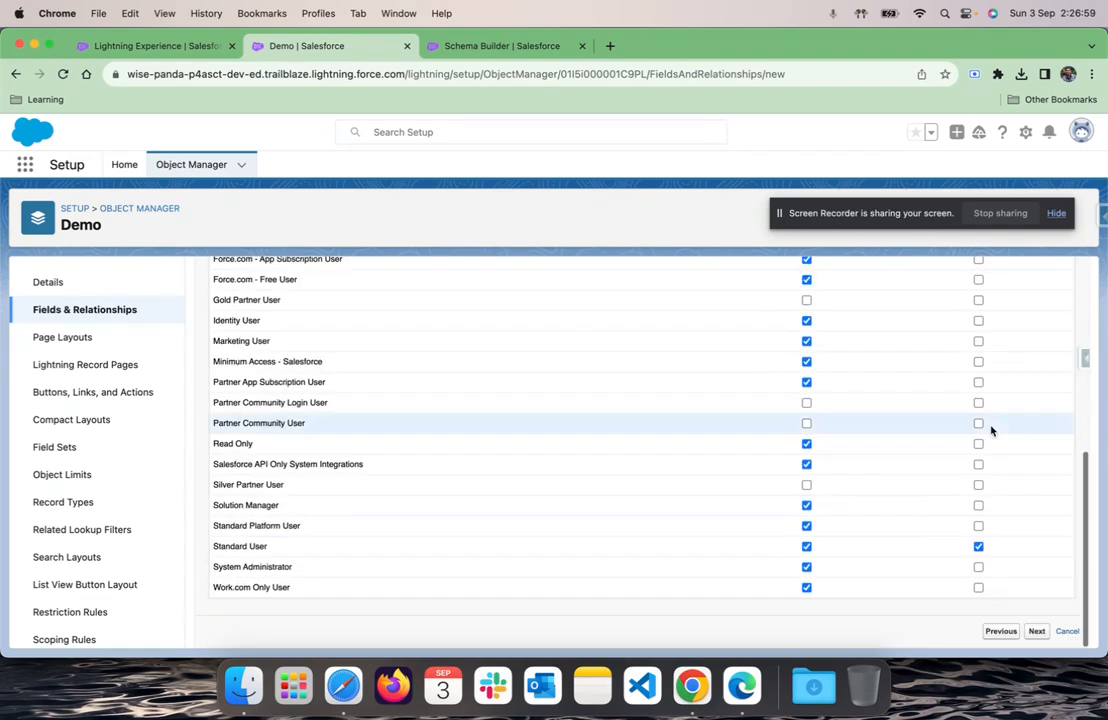
pyautogui.click(1037, 632)
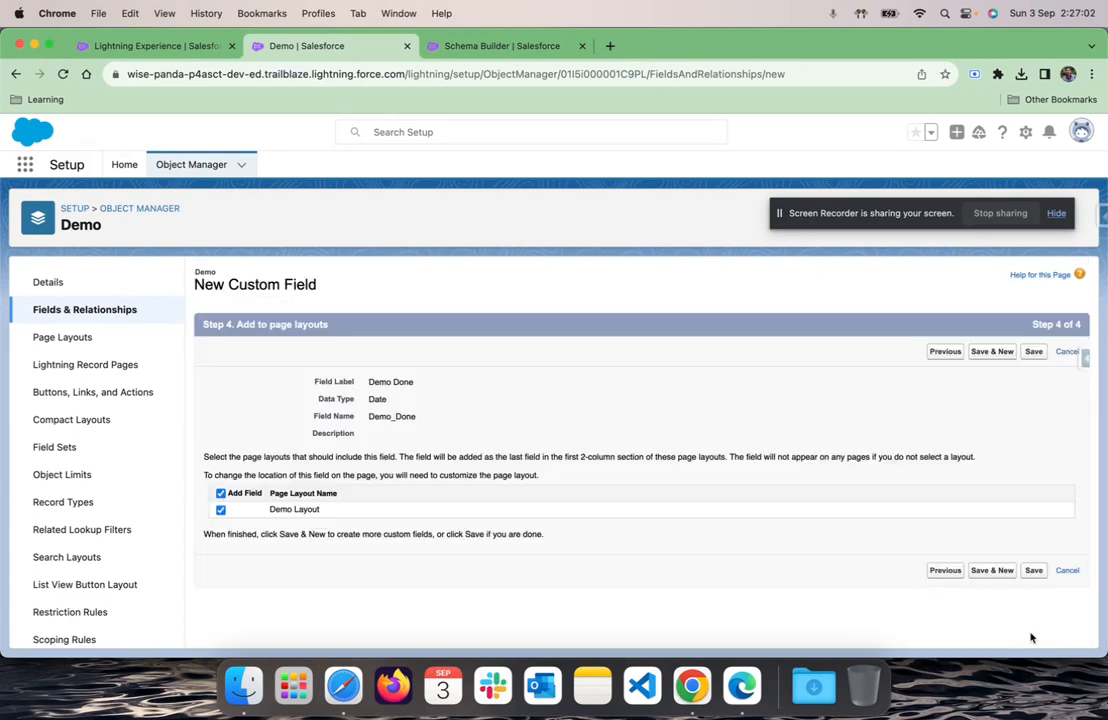
# Save the Demo Done field without adding it to Demo Layout, and check its field name and data type in the field list
pyautogui.doubleClick(384, 418)
pyautogui.click(414, 412)
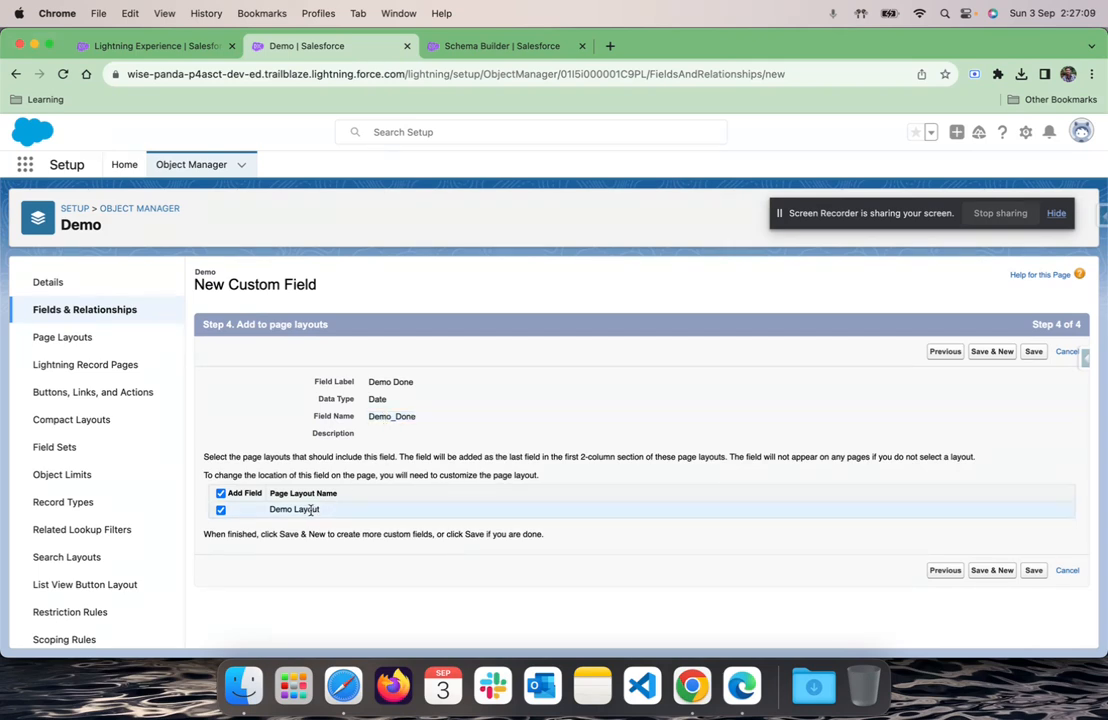
pyautogui.click(221, 493)
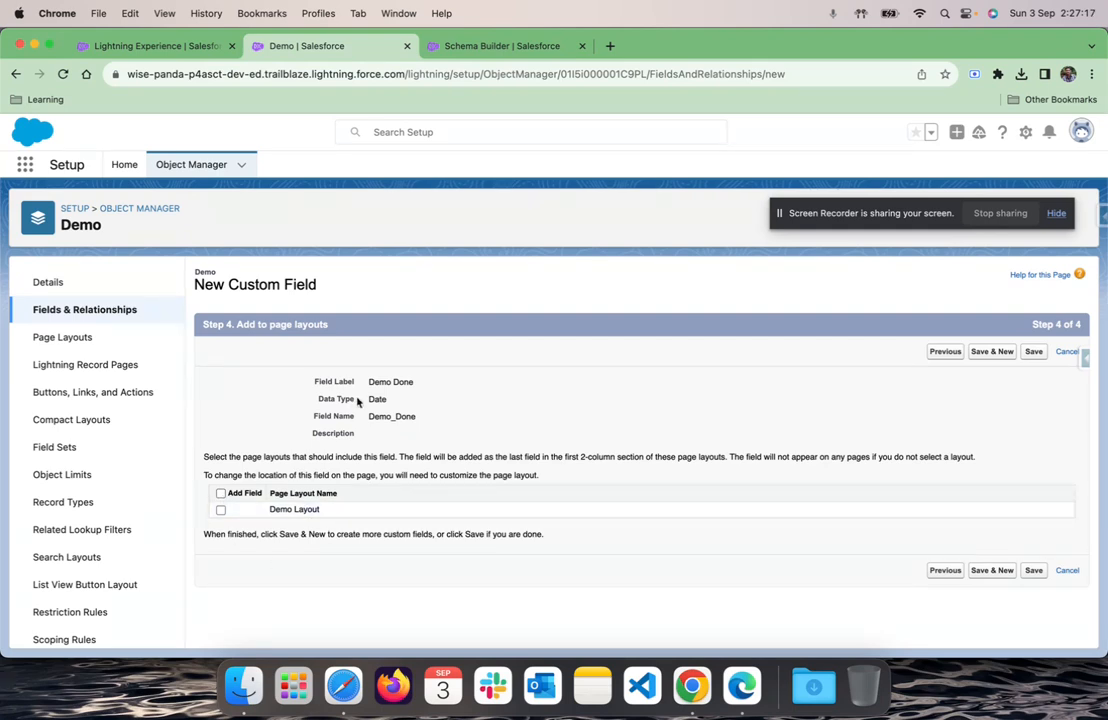
pyautogui.click(1032, 352)
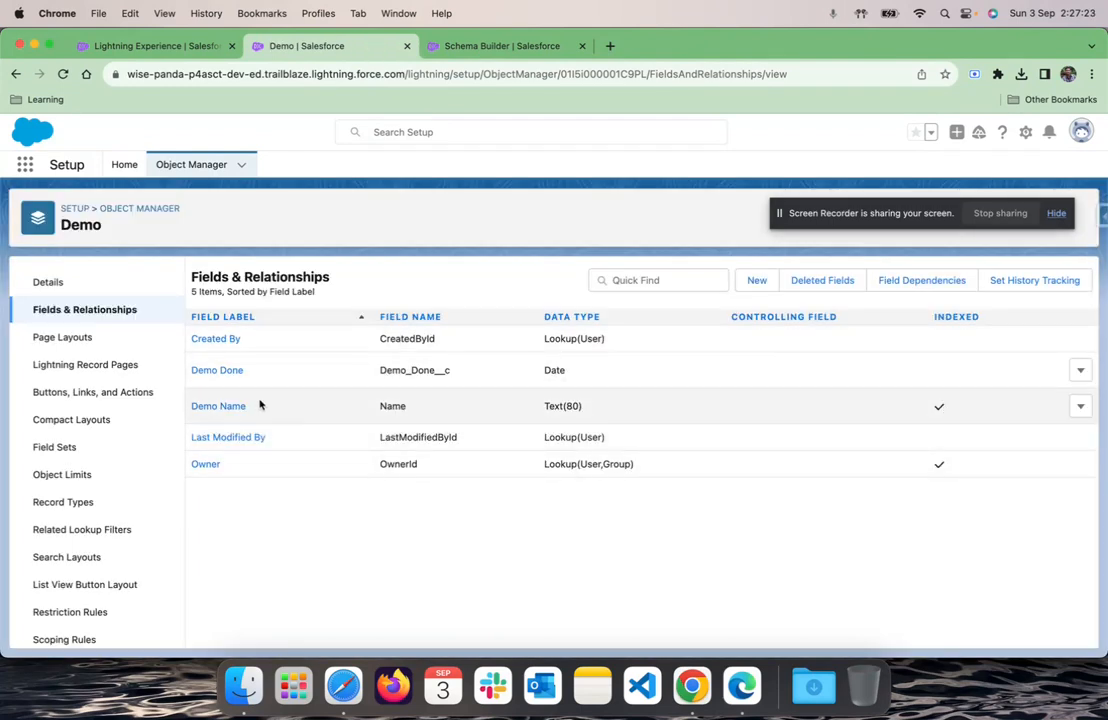
pyautogui.doubleClick(421, 368)
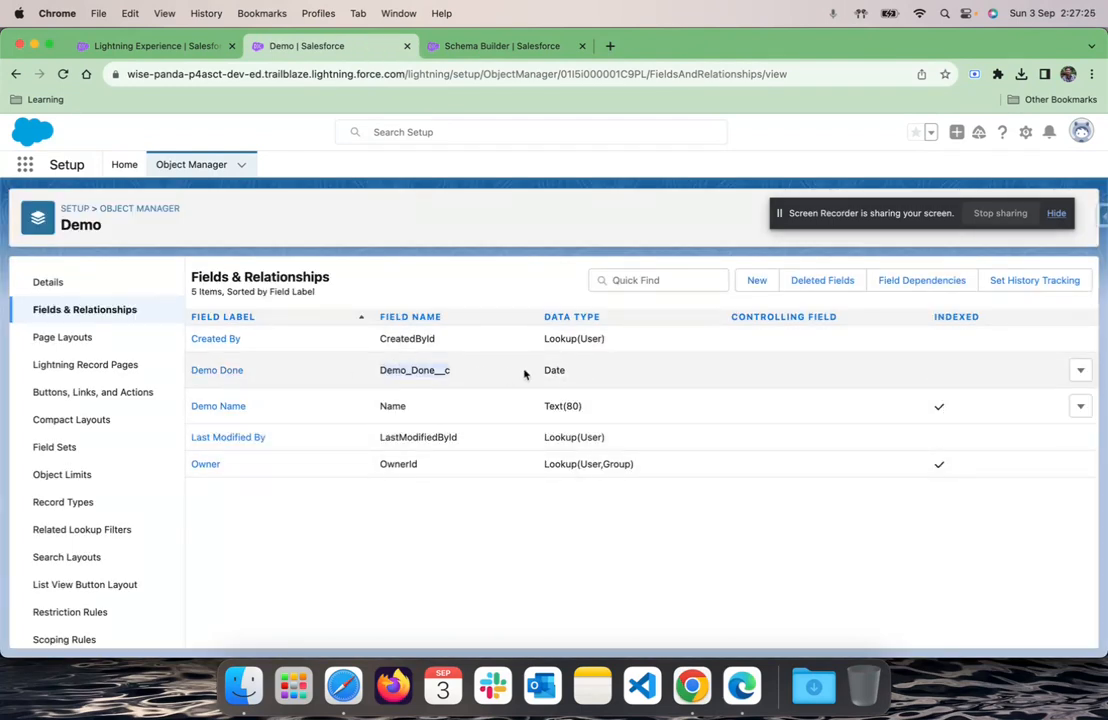
pyautogui.click(554, 369)
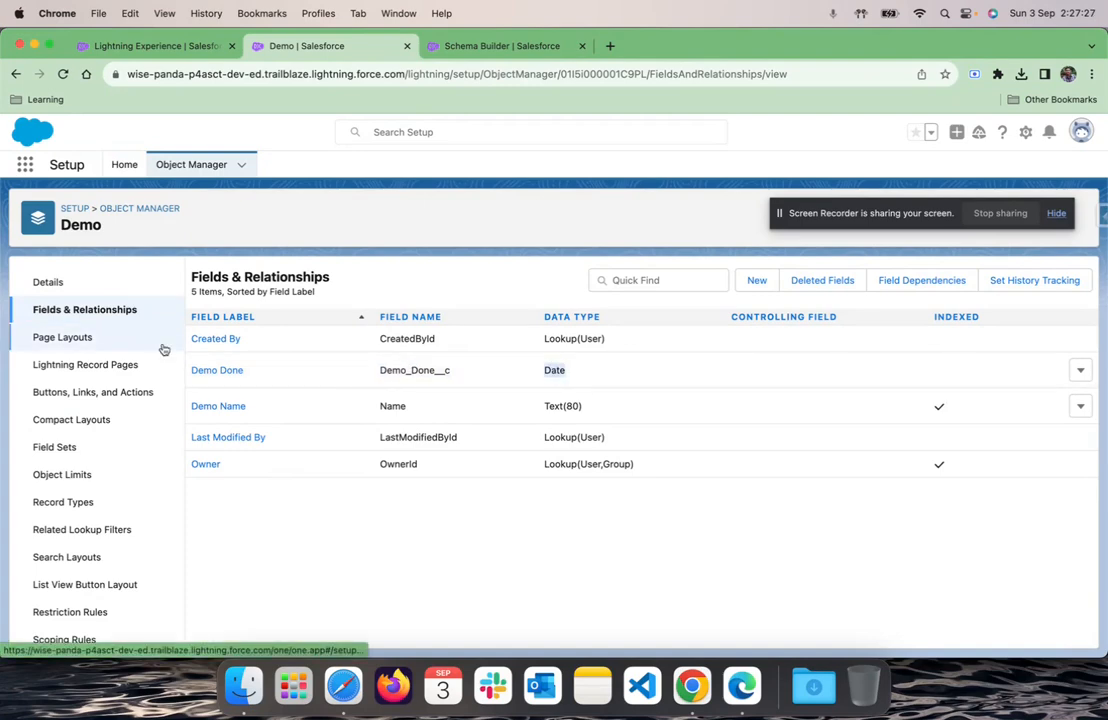
# Open the Demo object's page layout Demo Layout for editing and look over its sections
pyautogui.click(89, 340)
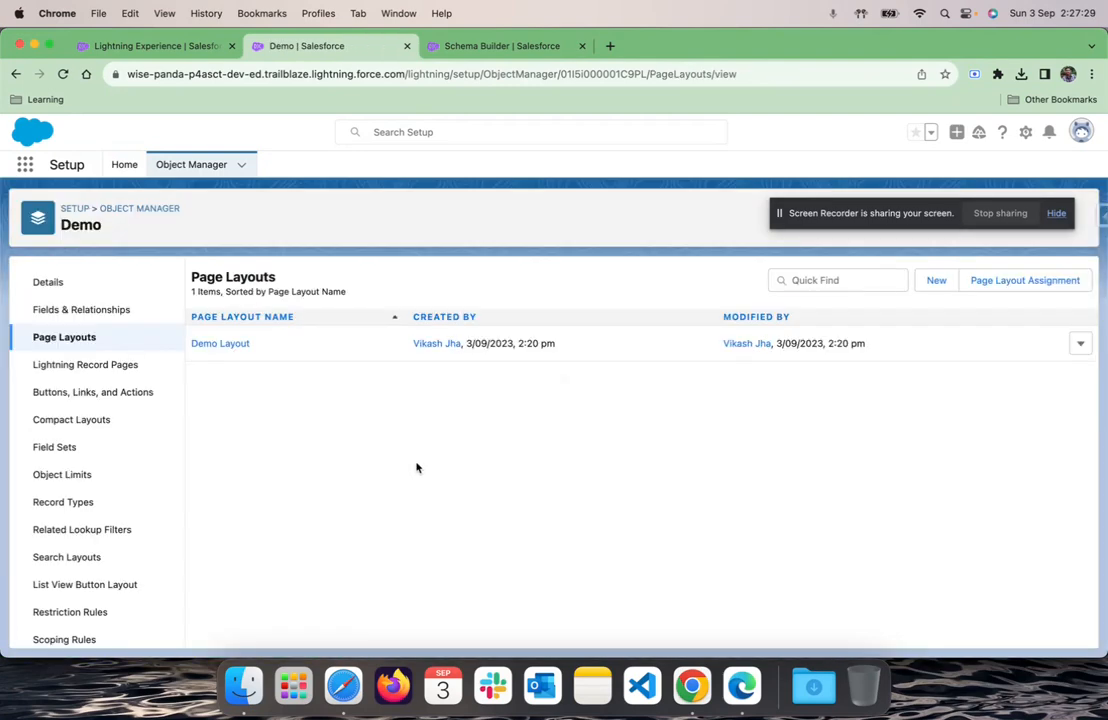
pyautogui.click(222, 346)
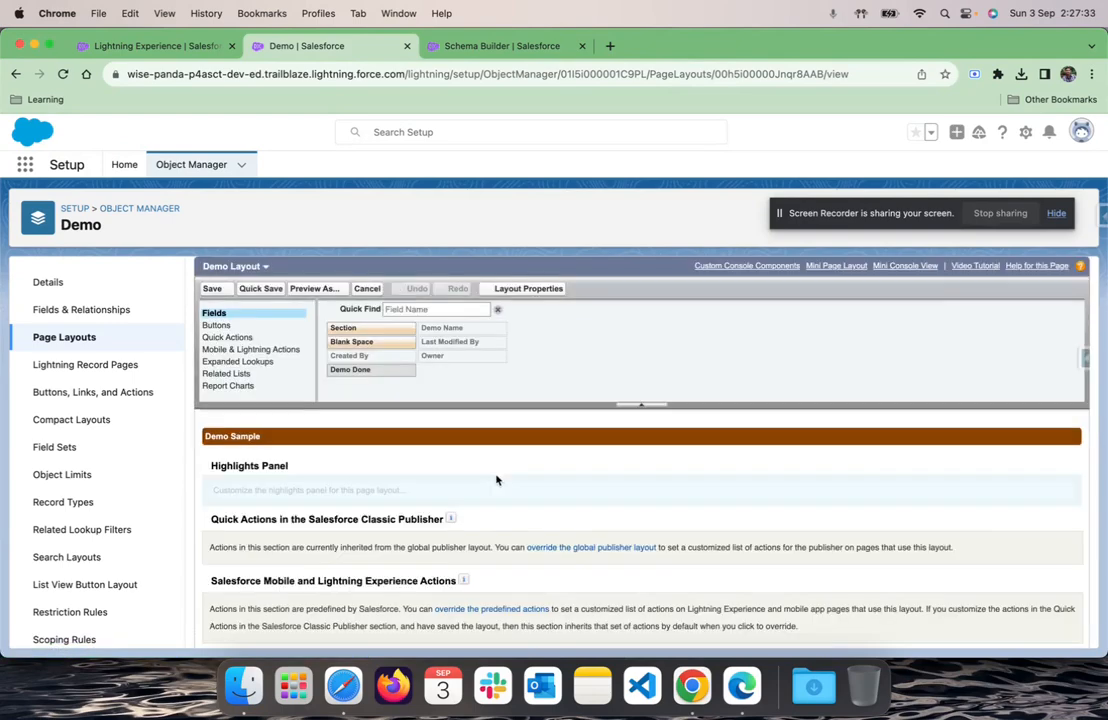
pyautogui.scroll(-2, 510, 485)
pyautogui.scroll(-5, 535, 486)
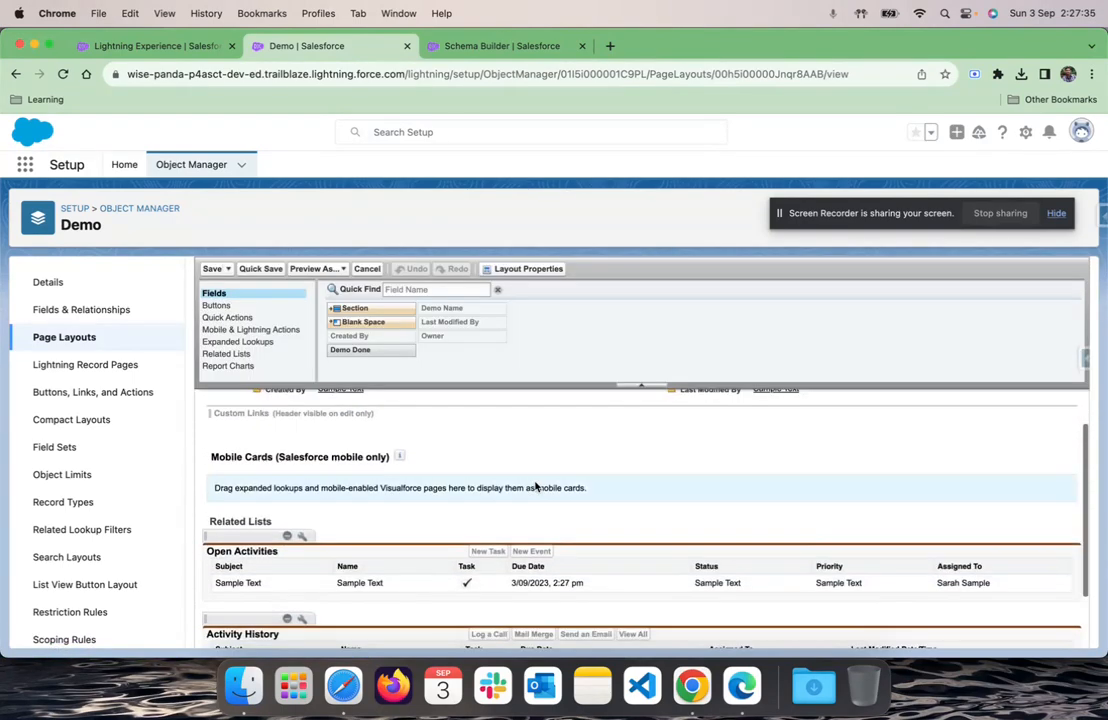
pyautogui.scroll(6, 470, 380)
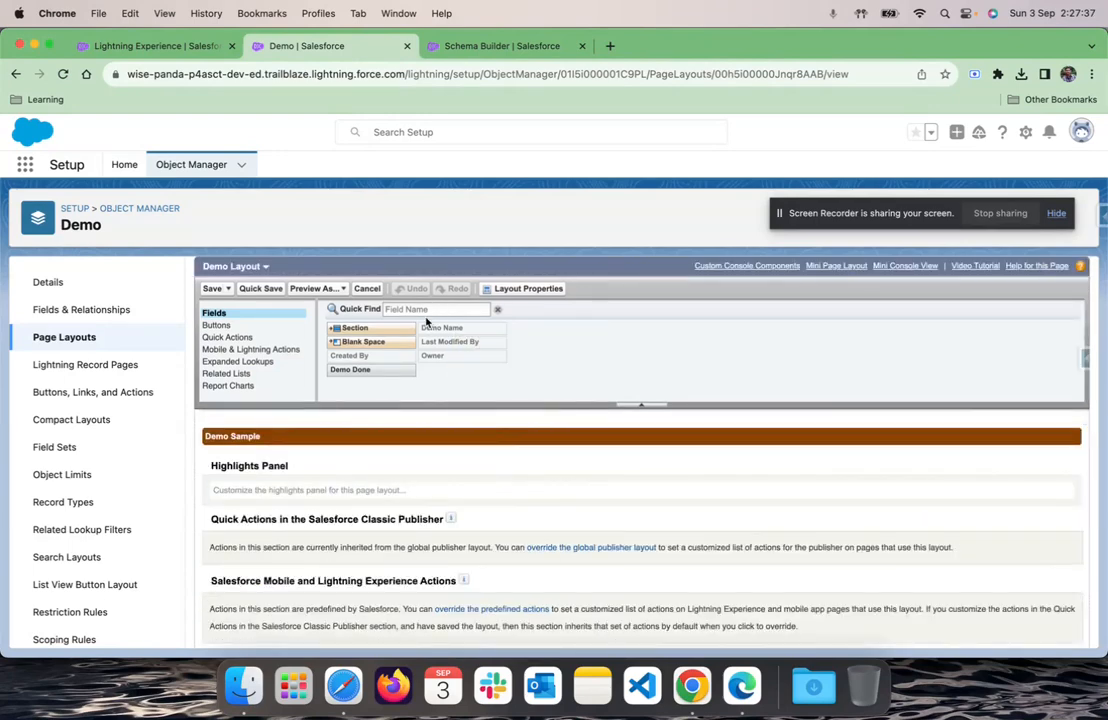
# Add the Demo Done field below Demo Name in the layout's Information section and save the layout
pyautogui.scroll(-4, 565, 516)
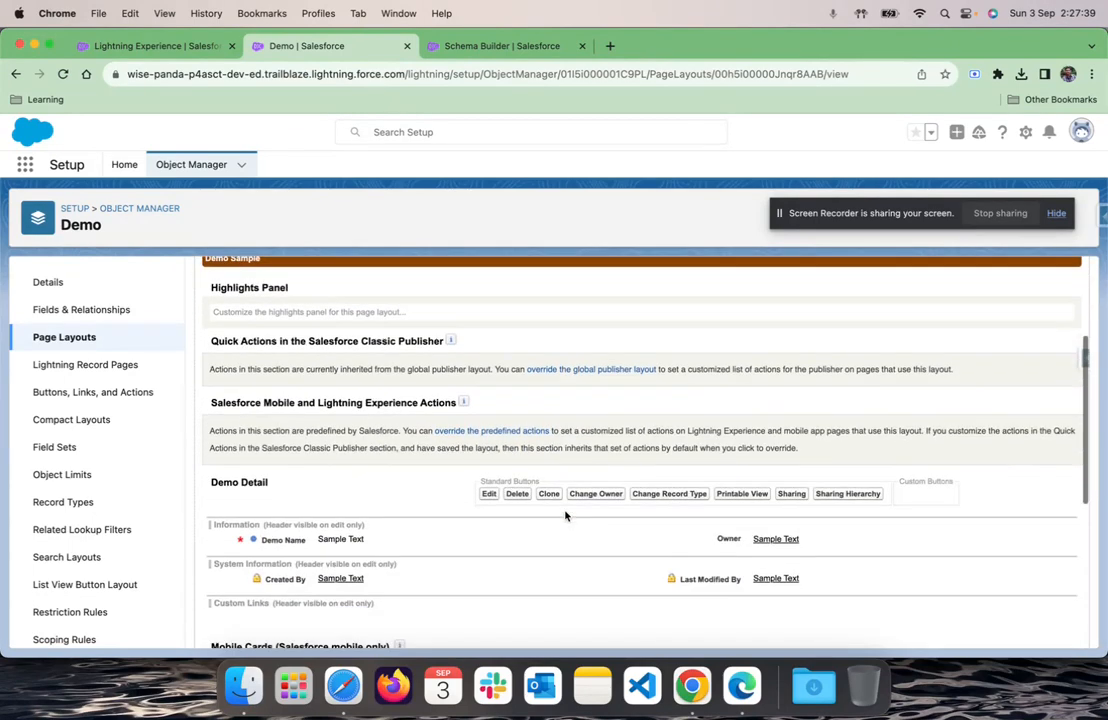
pyautogui.scroll(-2, 565, 516)
pyautogui.moveTo(352, 349); pyautogui.dragTo(370, 508)
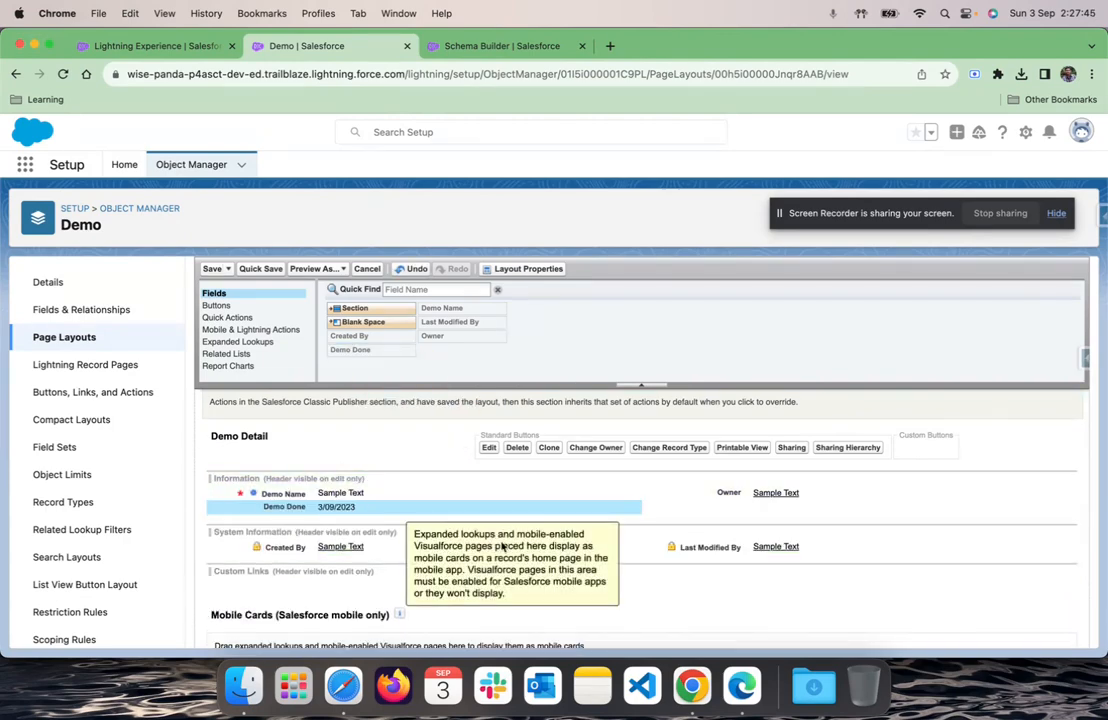
pyautogui.scroll(5, 645, 452)
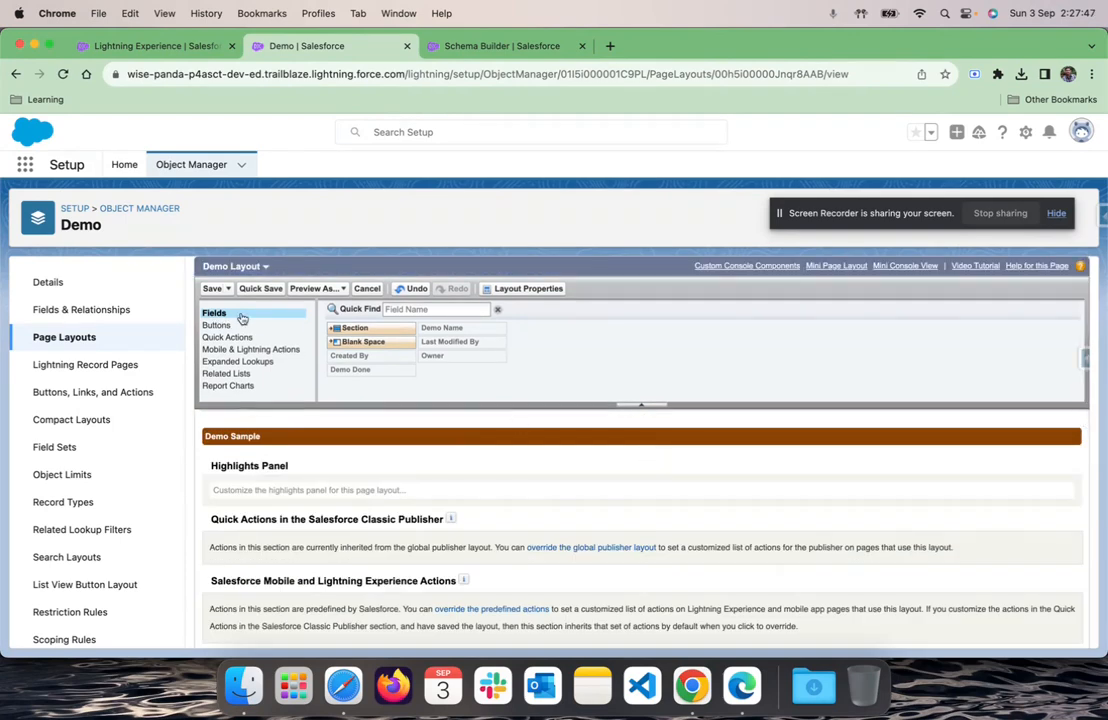
pyautogui.click(212, 288)
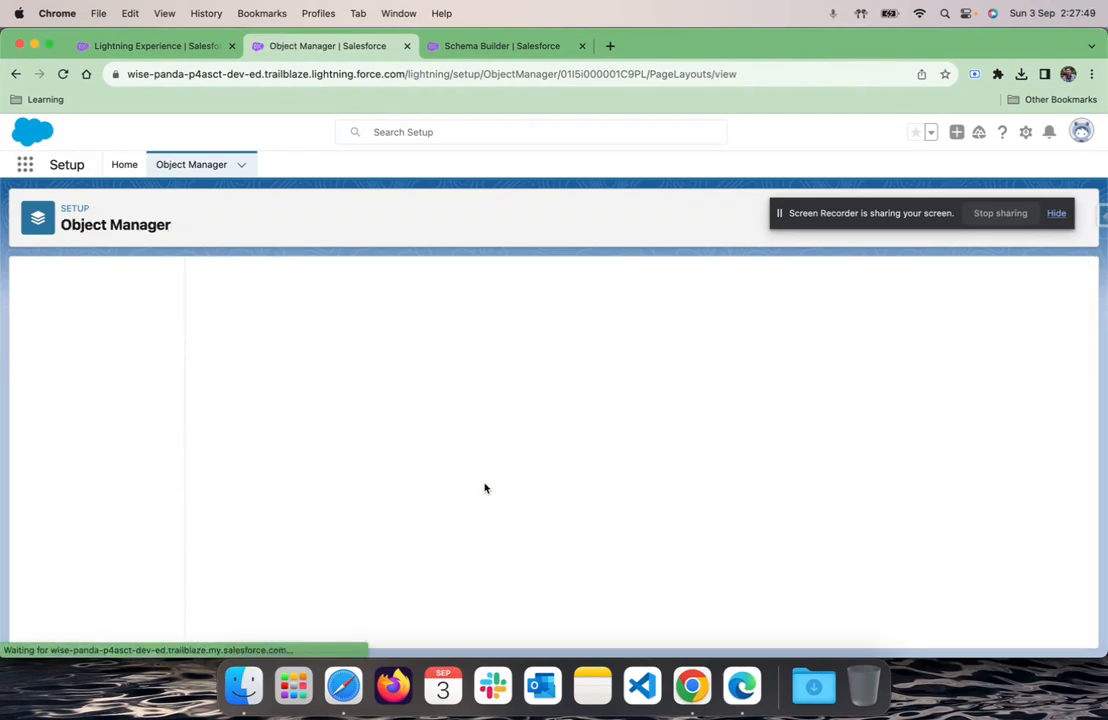
# Search the App Launcher for demo and open the Demos item
pyautogui.click(25, 168)
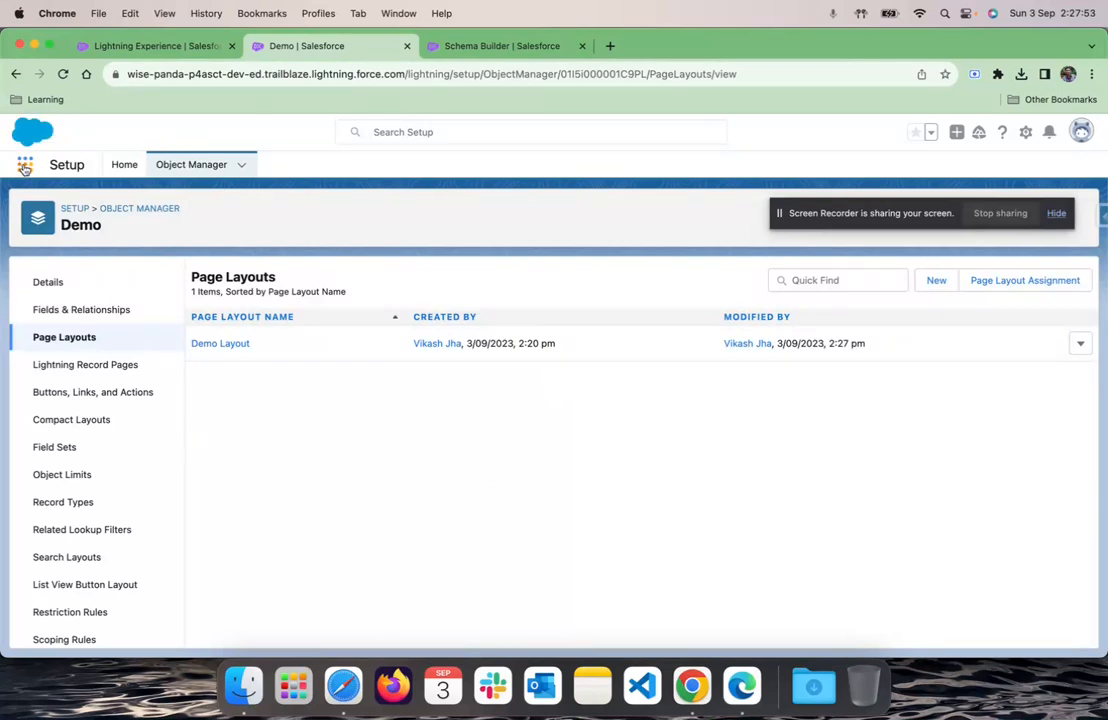
pyautogui.write('demo')
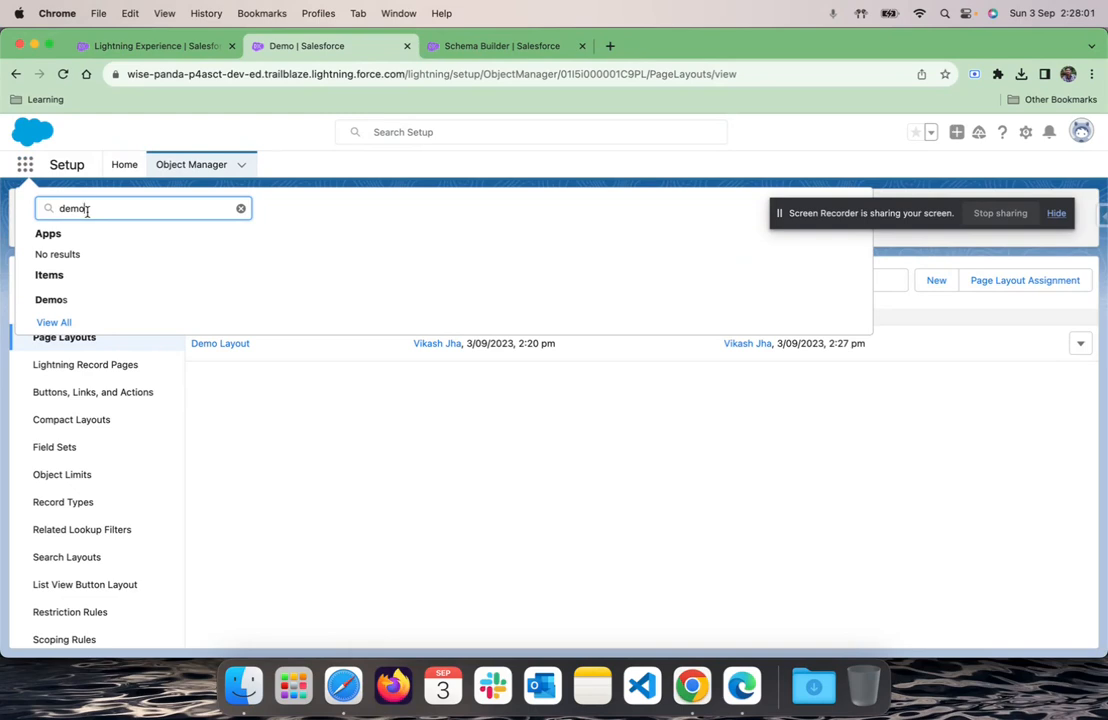
pyautogui.click(52, 300)
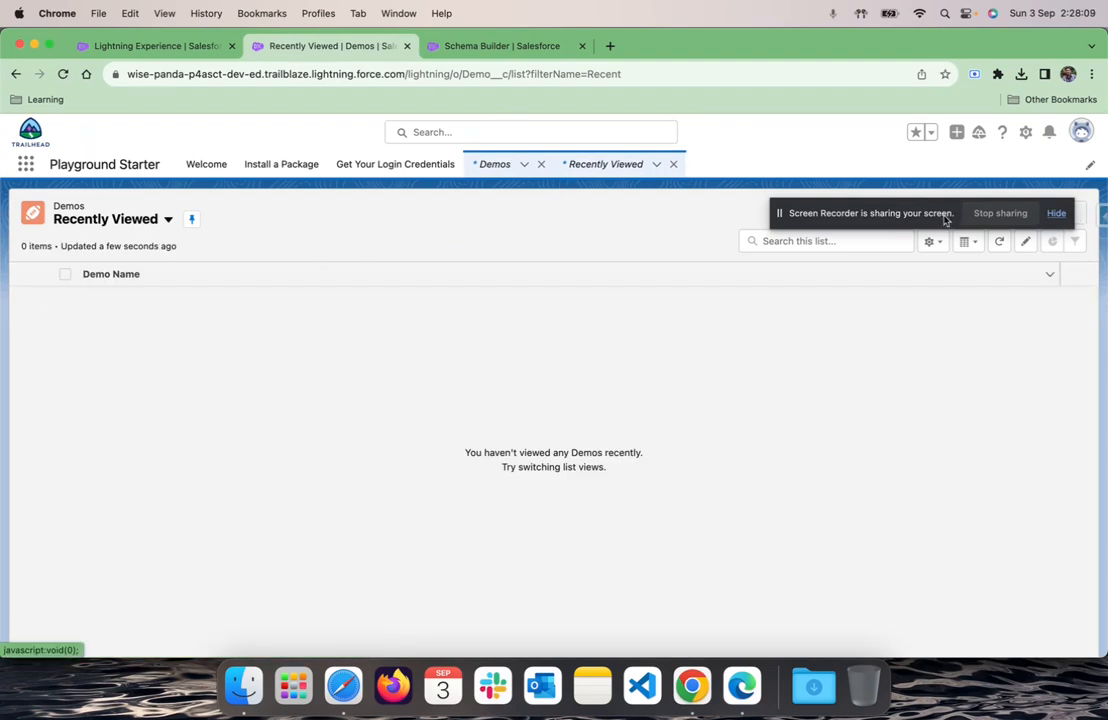
# Create and save a Demo record named Test with Demo Done set to 3 September 2023
pyautogui.moveTo(922, 217); pyautogui.dragTo(979, 485)
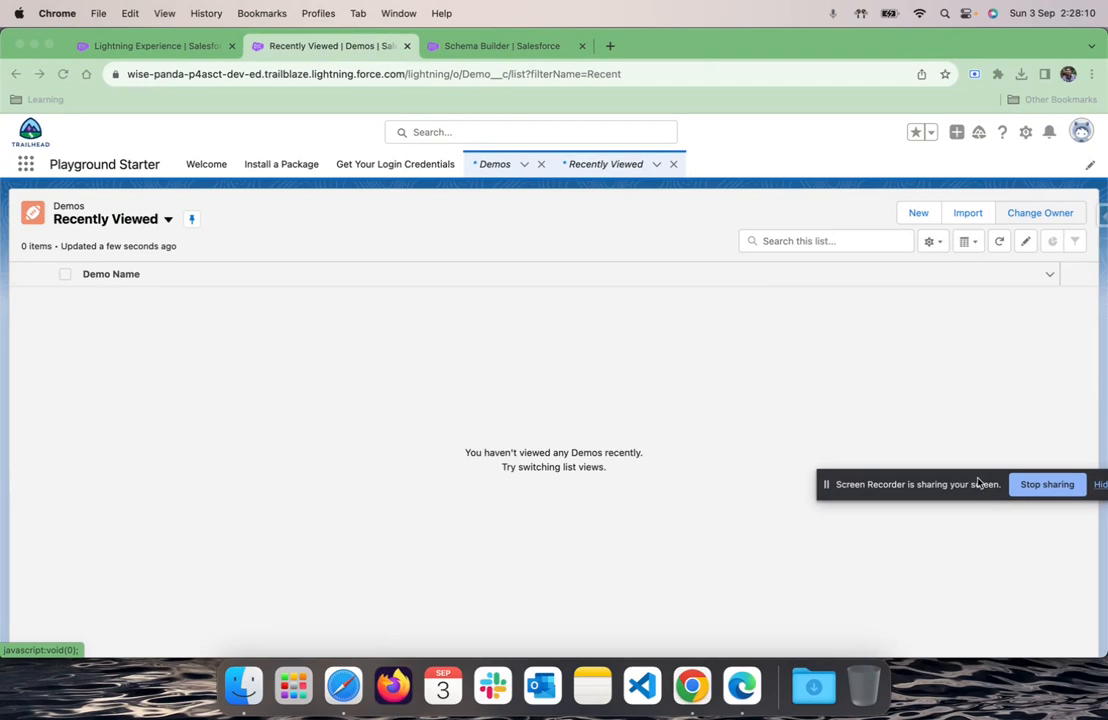
pyautogui.click(918, 213)
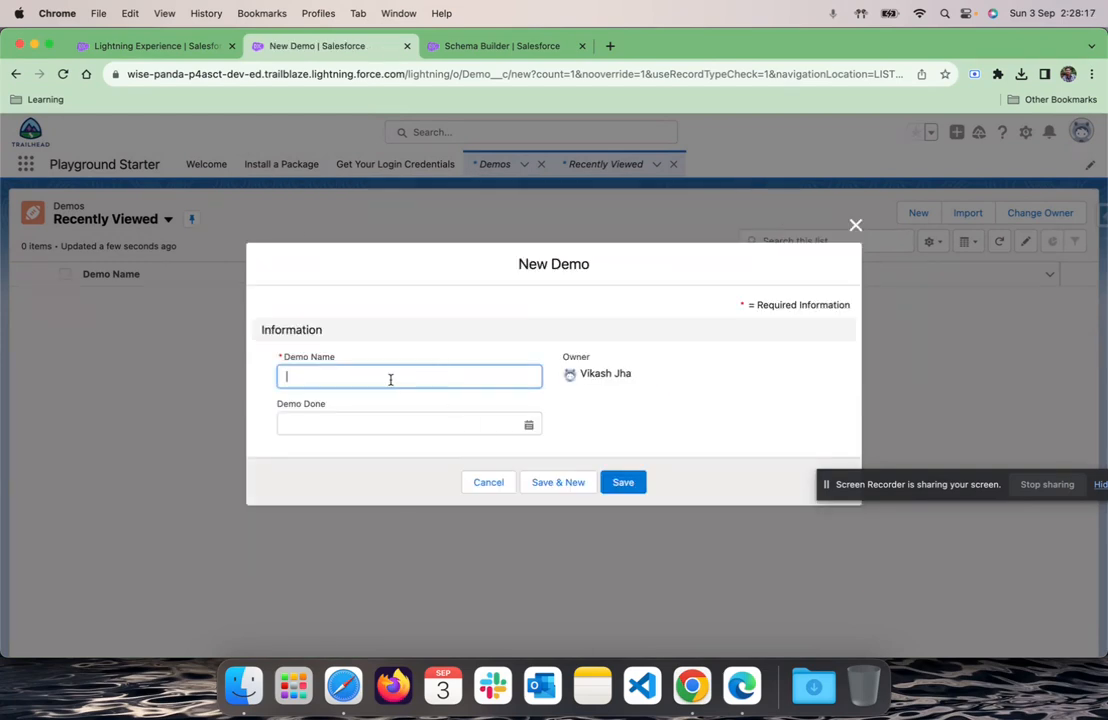
pyautogui.write('Test')
pyautogui.click(390, 424)
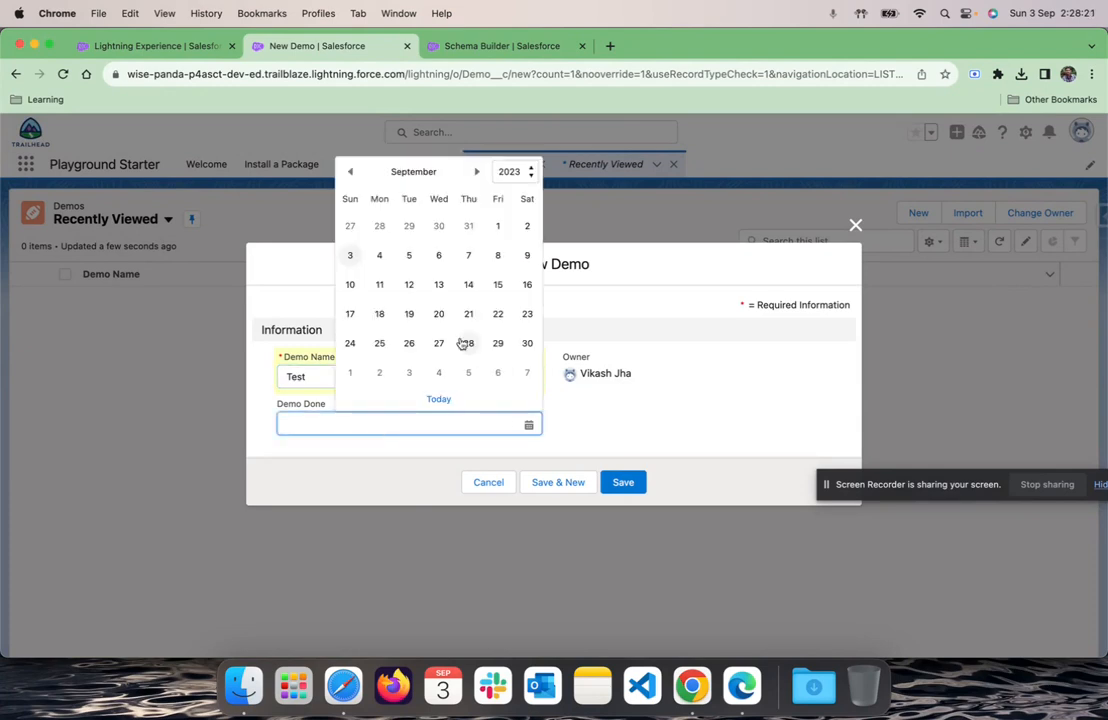
pyautogui.click(349, 257)
pyautogui.click(622, 482)
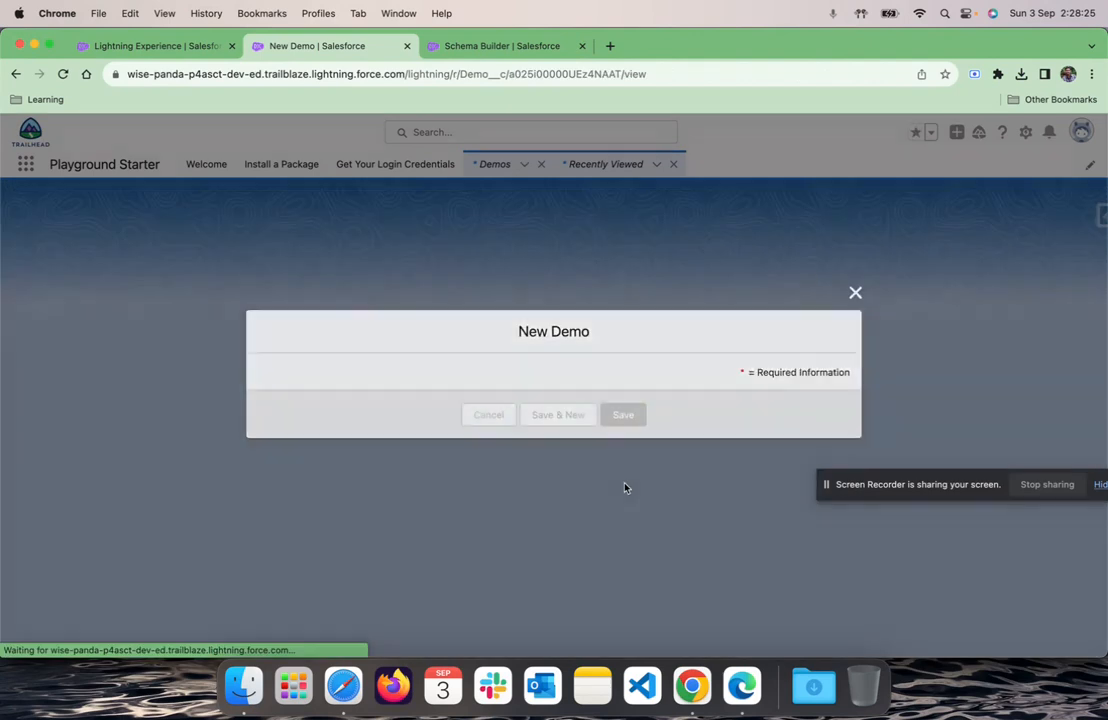